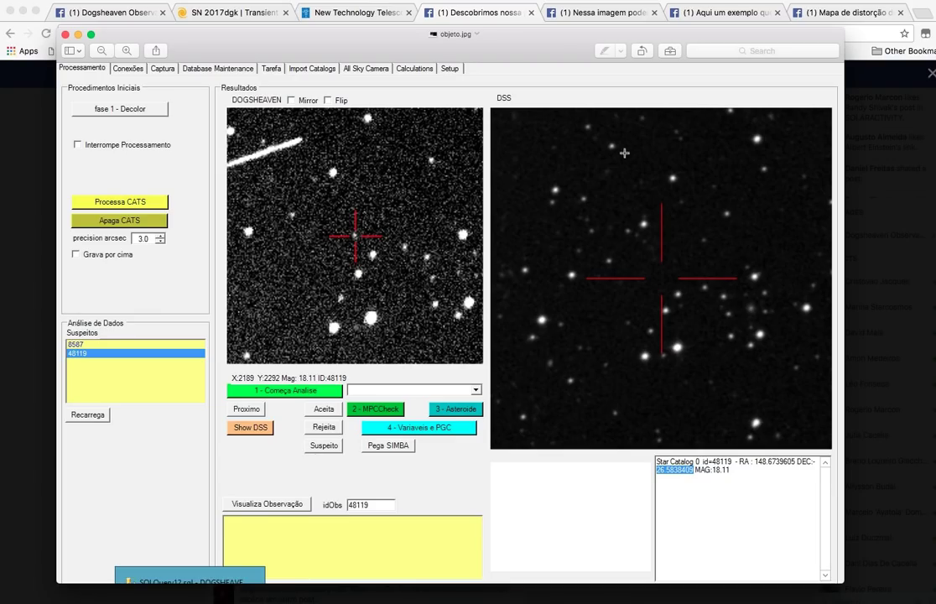
# Step: Minimize the objeto.jpg image and examine the SN 2017dgk record and its spectrum on the Transient Name Server page
pyautogui.click(78, 37)
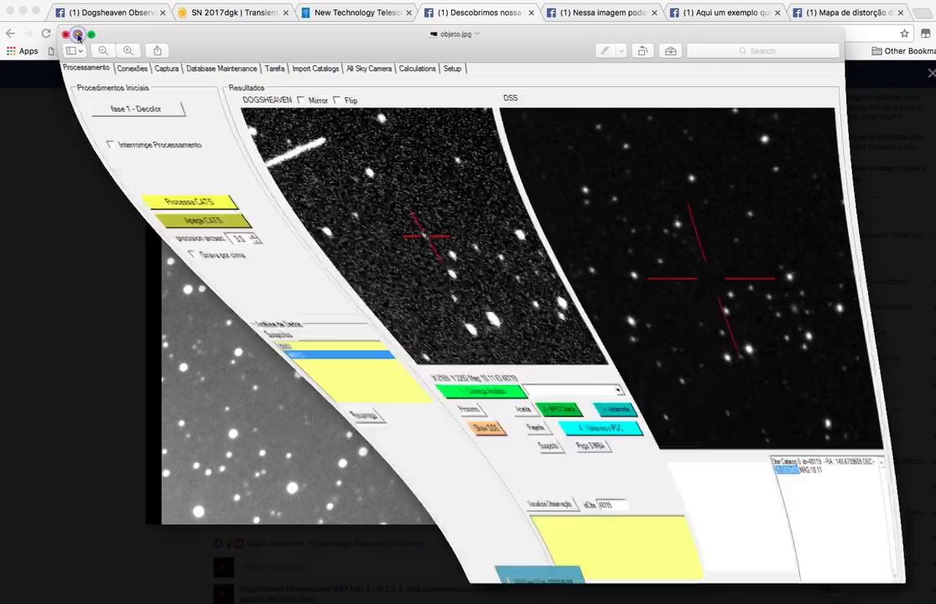
pyautogui.click(241, 14)
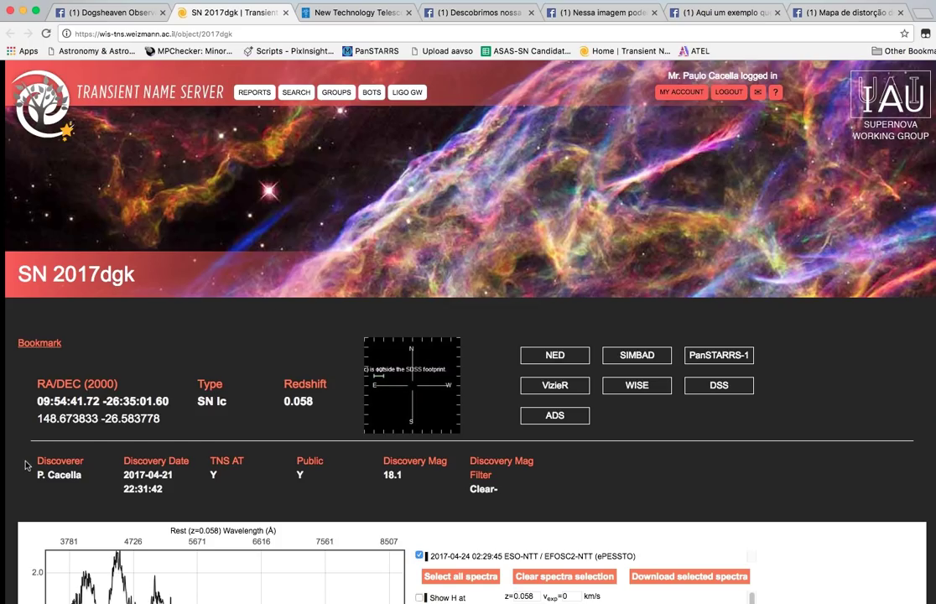
pyautogui.scroll(-1, 175, 442)
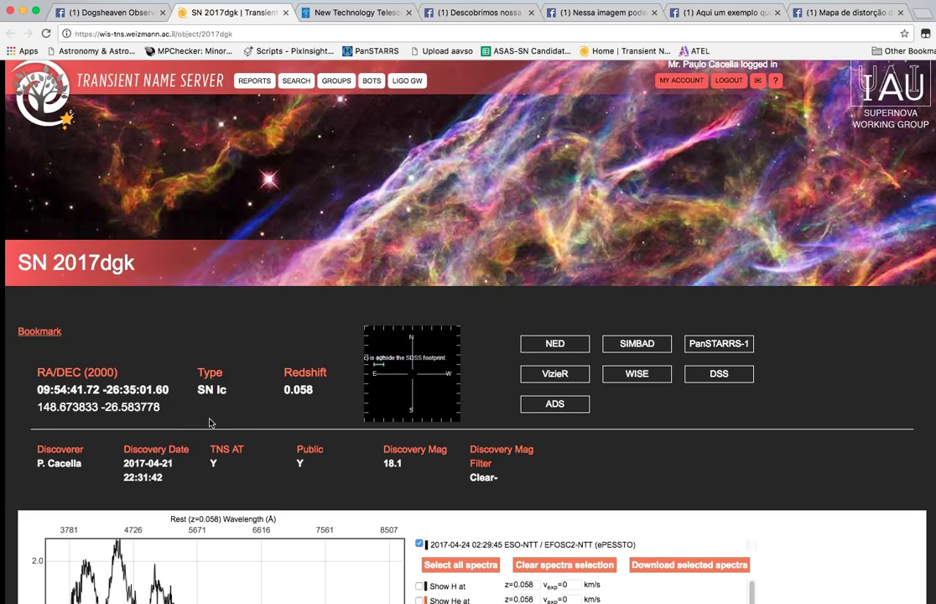
pyautogui.scroll(-1, 238, 435)
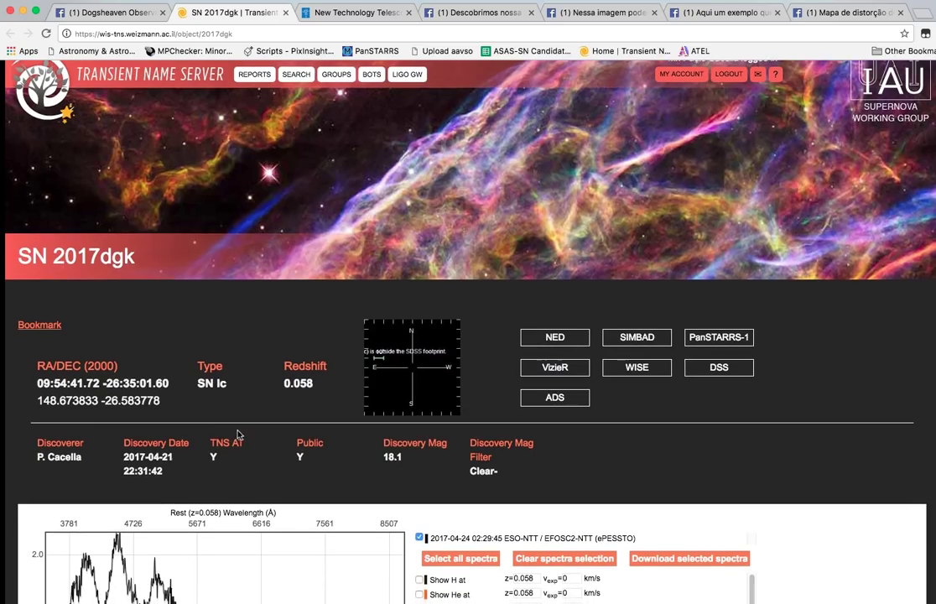
pyautogui.scroll(-3, 218, 419)
pyautogui.scroll(-4, 222, 446)
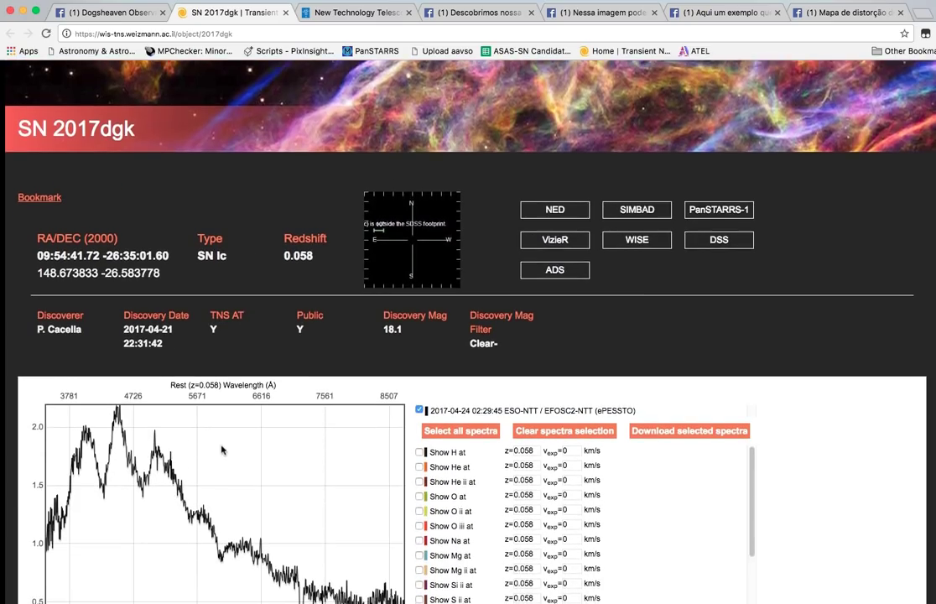
pyautogui.scroll(1, 222, 451)
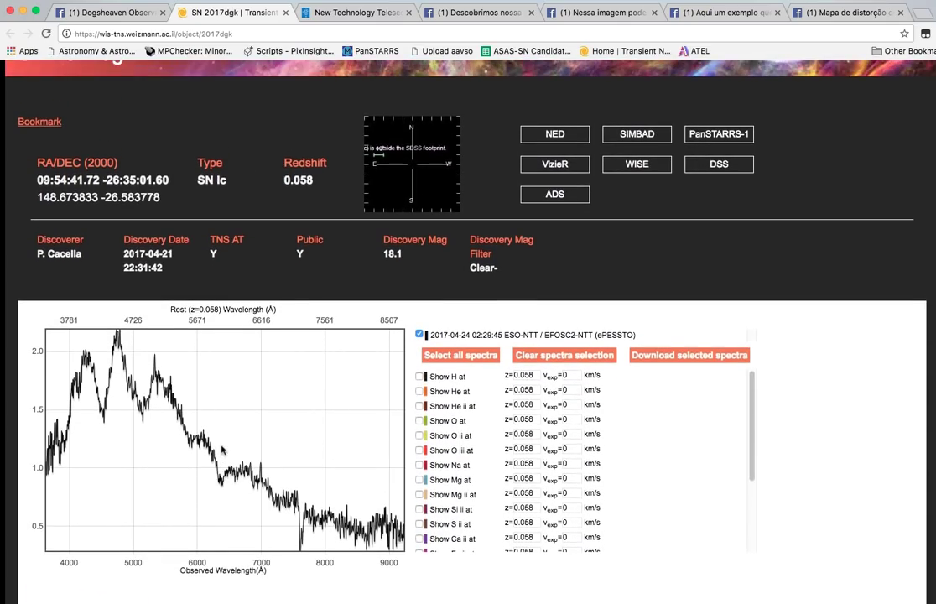
# Step: View ESO's New Technology Telescope page and return to the SN 2017dgk spectrum to study it
pyautogui.click(358, 13)
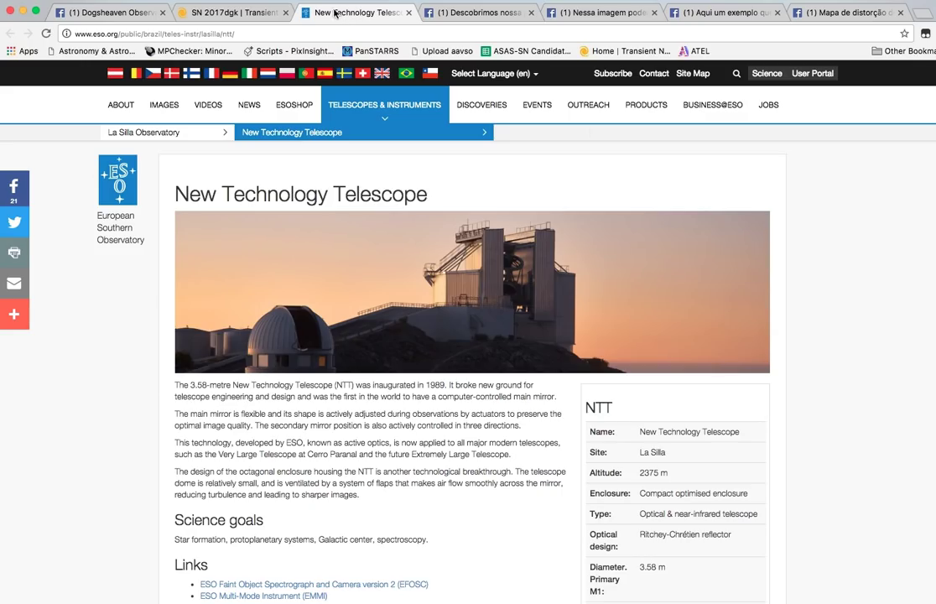
pyautogui.click(242, 14)
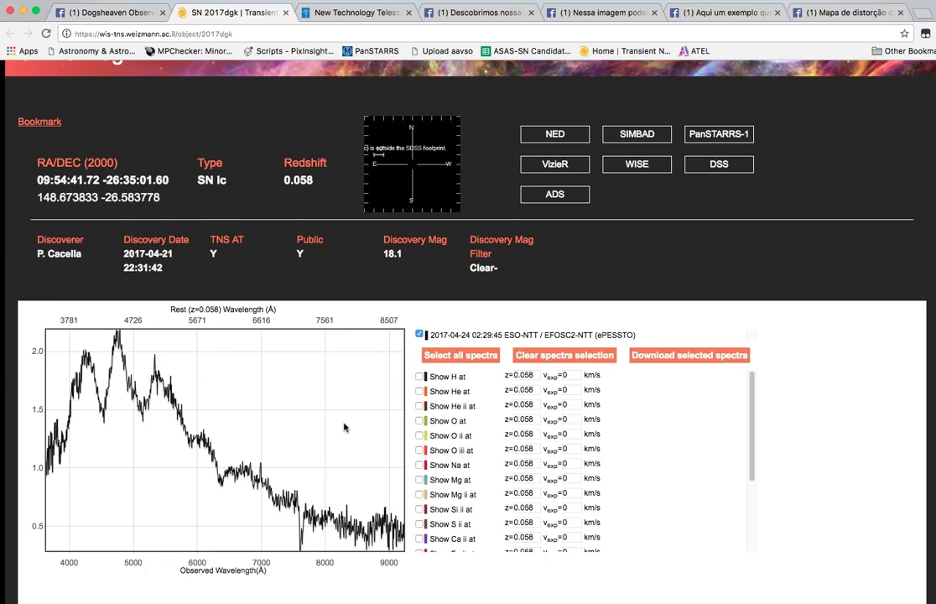
pyautogui.scroll(-3, 344, 428)
pyautogui.scroll(3, 344, 428)
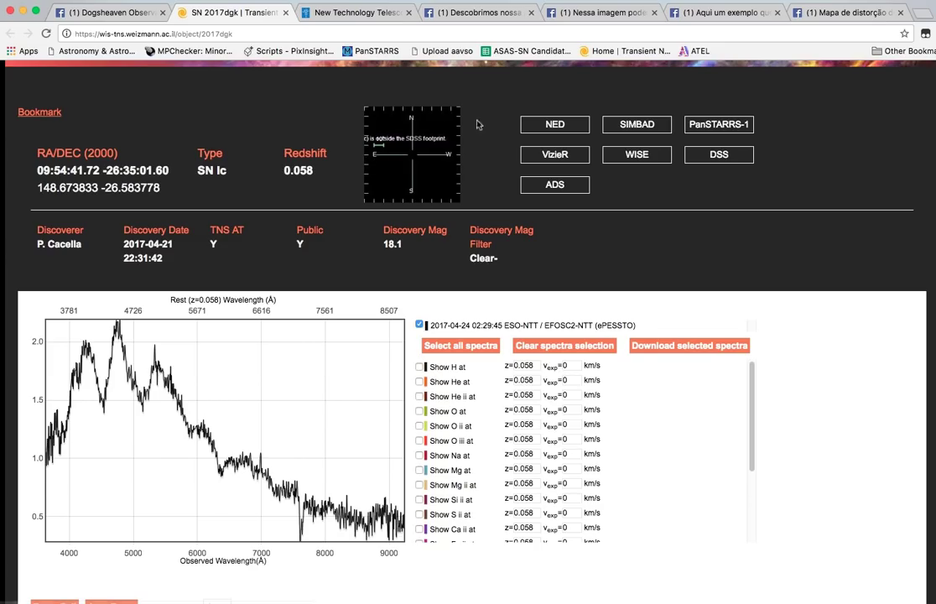
# Step: Revisit the Facebook discovery post, the SN 2017dgk record and the objeto.jpg comparison image, and put the image away
pyautogui.click(493, 13)
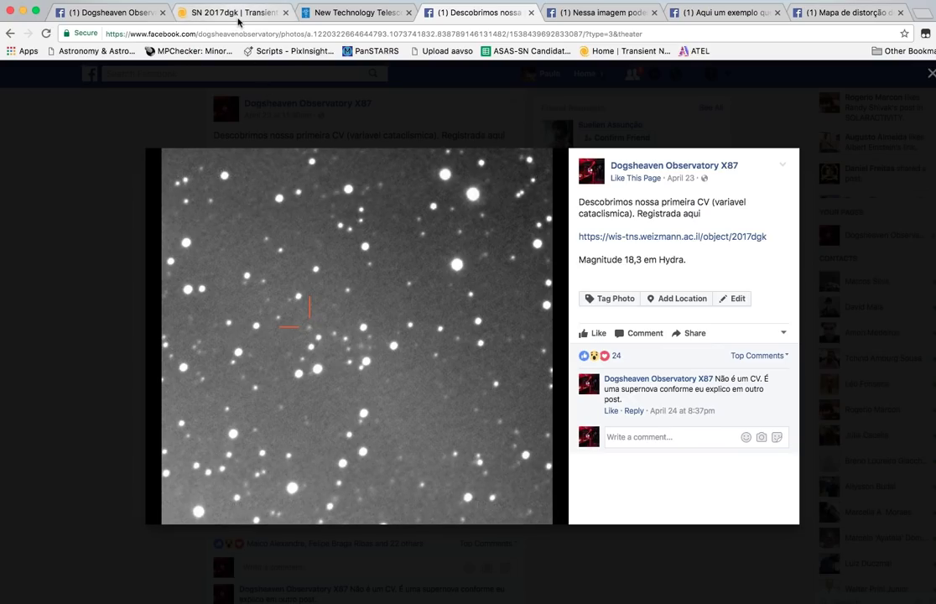
pyautogui.click(207, 15)
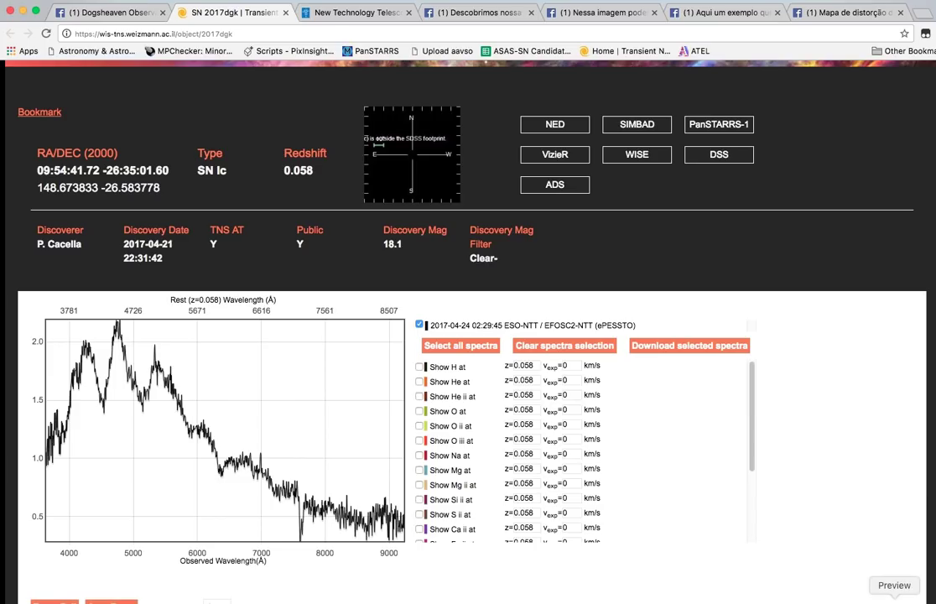
pyautogui.click(894, 595)
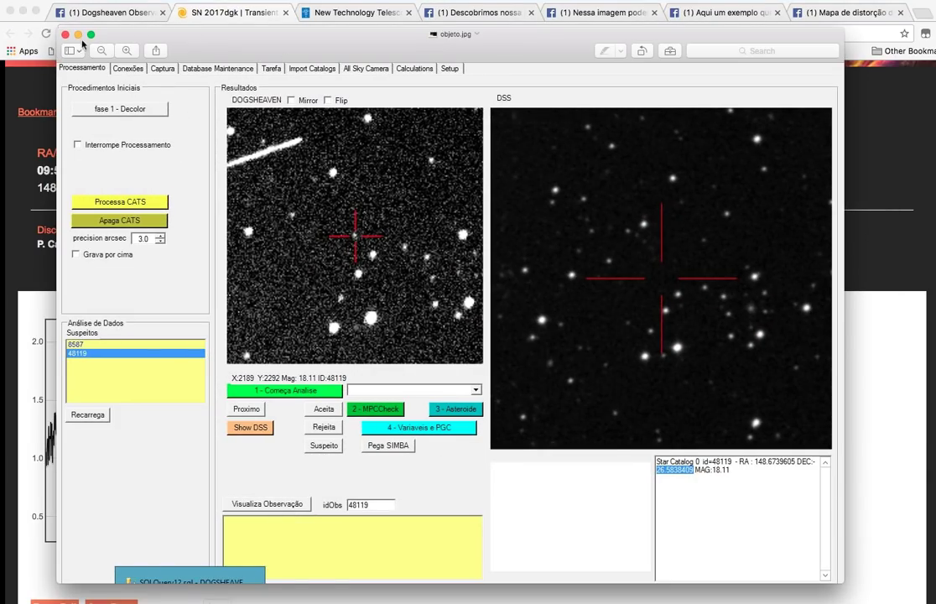
pyautogui.click(66, 34)
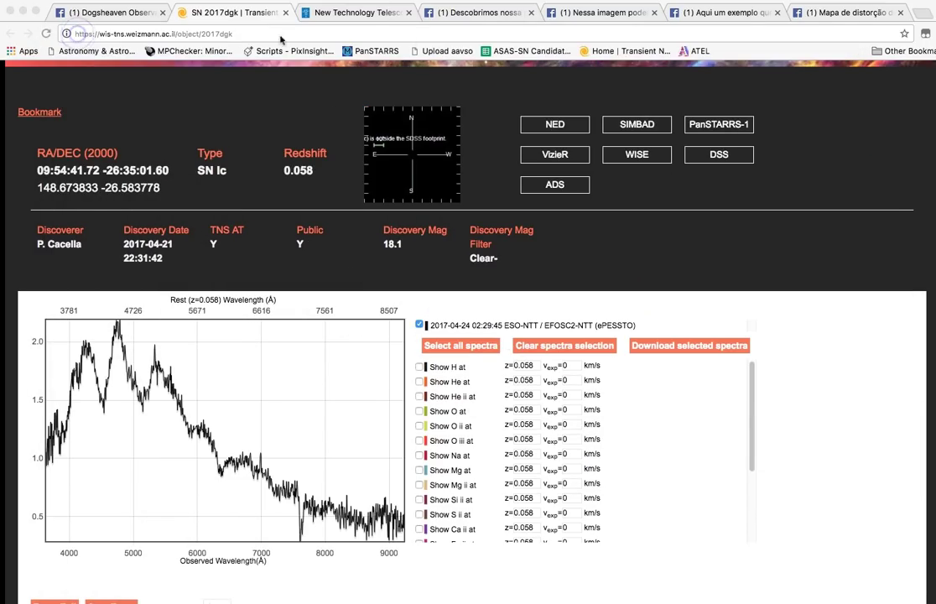
# Step: Return to the Facebook post about the first cataclysmic variable discovery and close its page
pyautogui.click(454, 13)
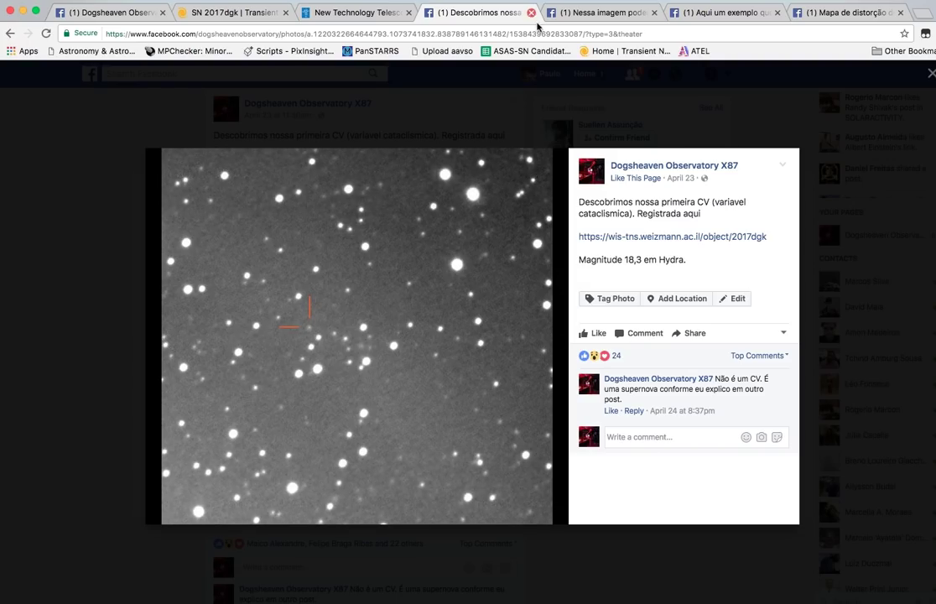
pyautogui.click(531, 13)
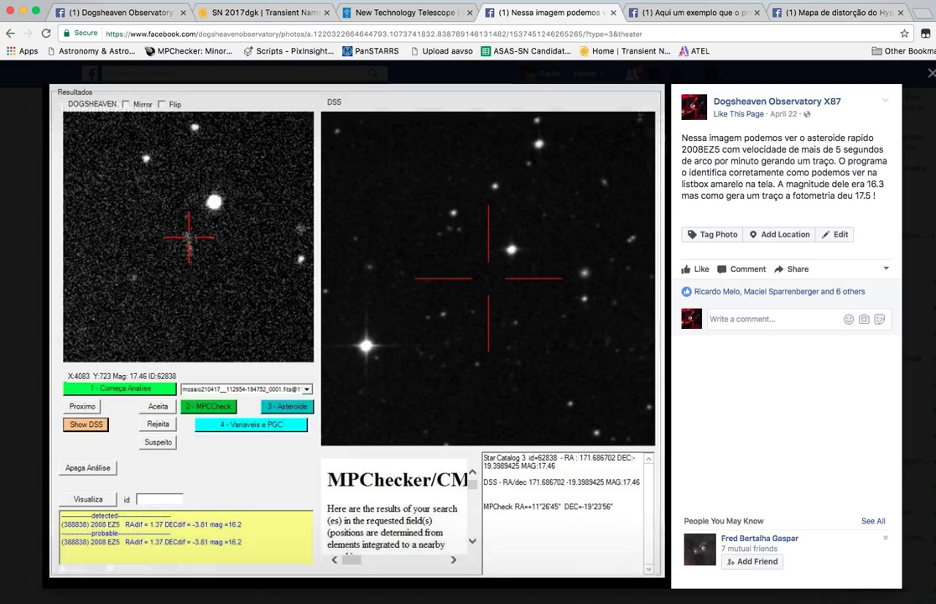
# Step: Switch to VMware Fusion, move the DogsheavenDev window aside and bring up the DistroAstro virtual machine
pyautogui.rightClick(460, 597)
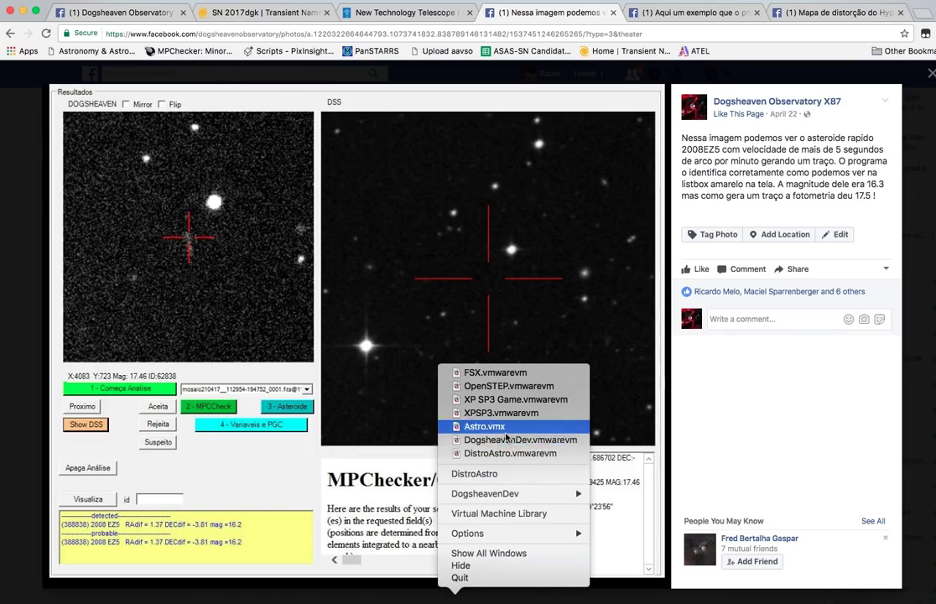
pyautogui.click(507, 453)
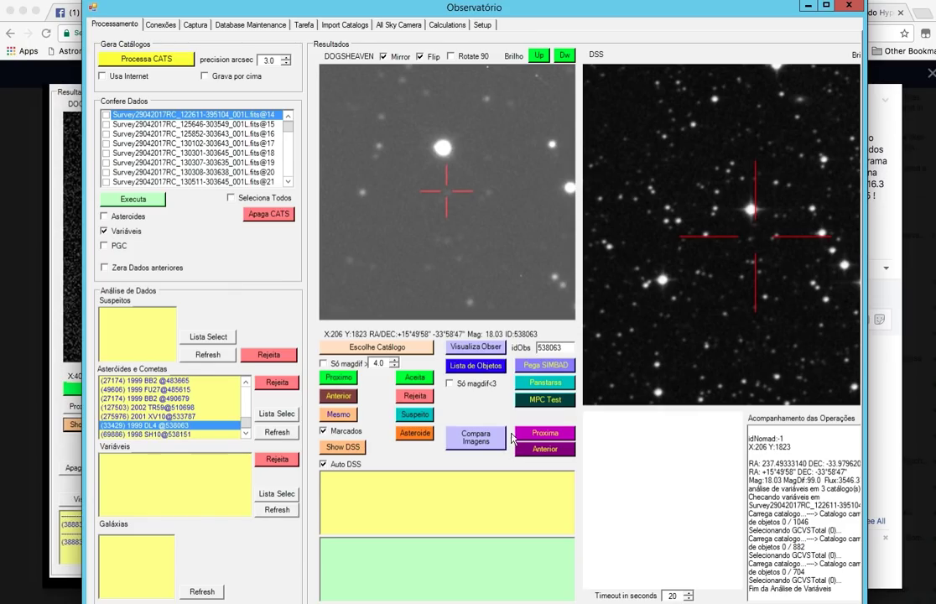
pyautogui.rightClick(464, 600)
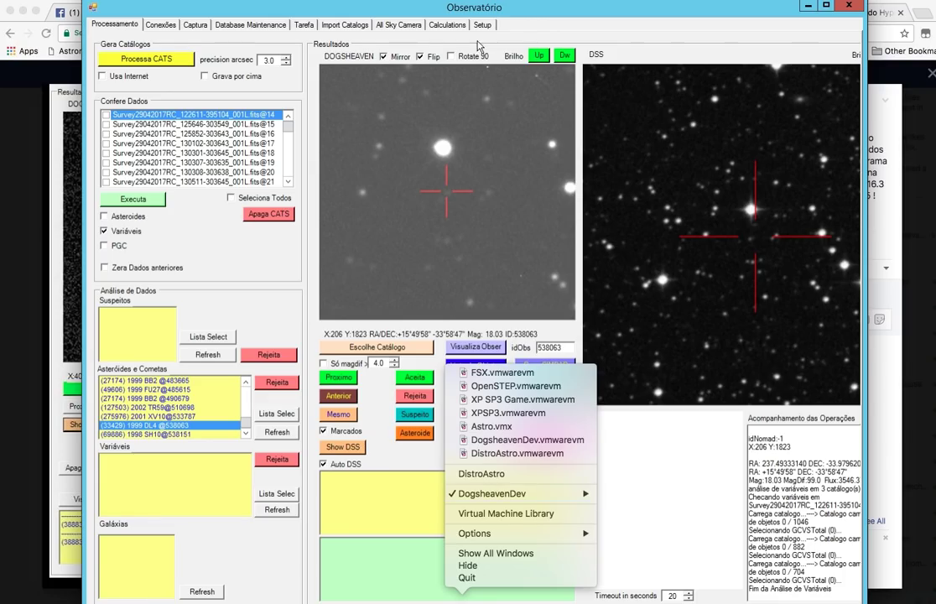
pyautogui.click(528, 137)
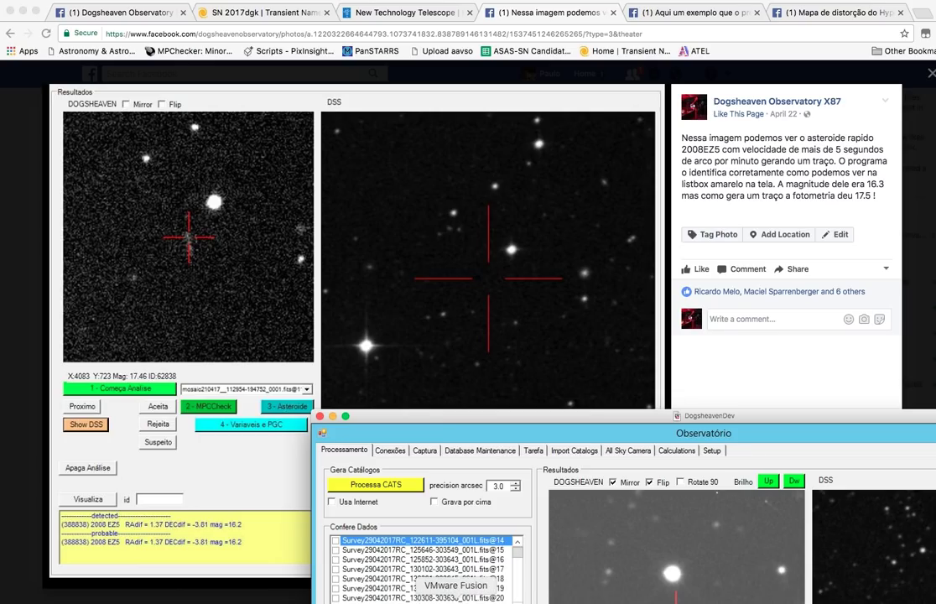
pyautogui.rightClick(463, 601)
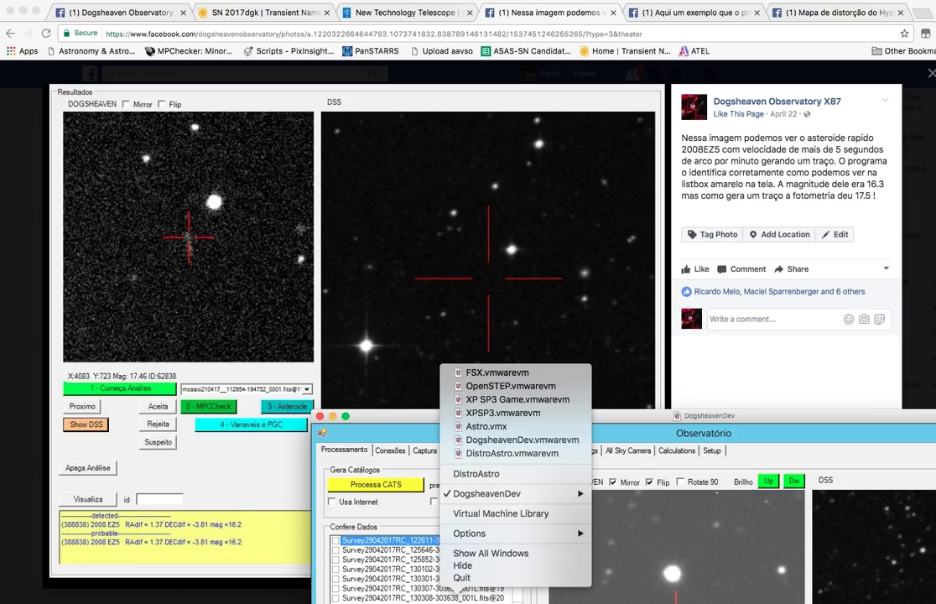
pyautogui.press('Escape')
pyautogui.press('Down')
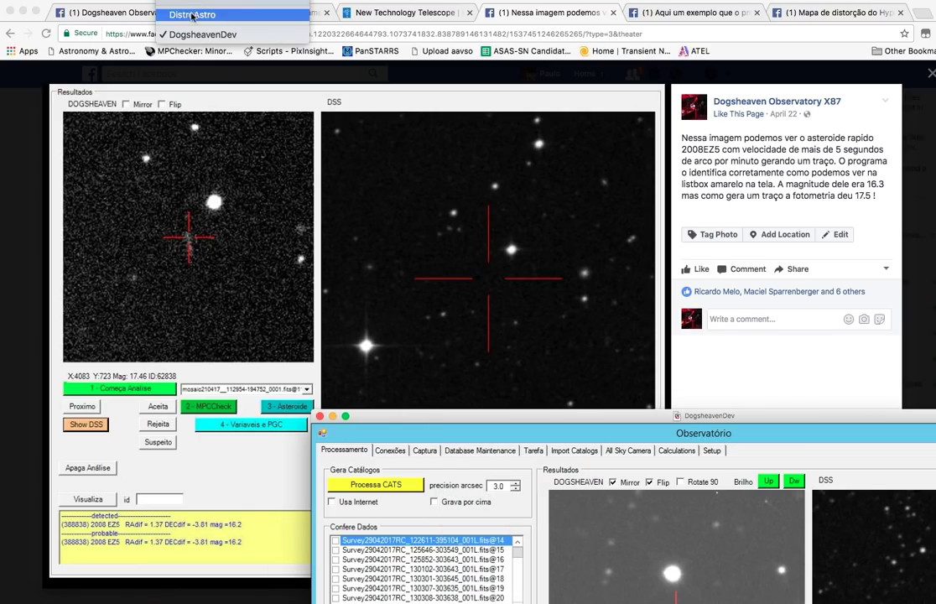
pyautogui.press('Return')
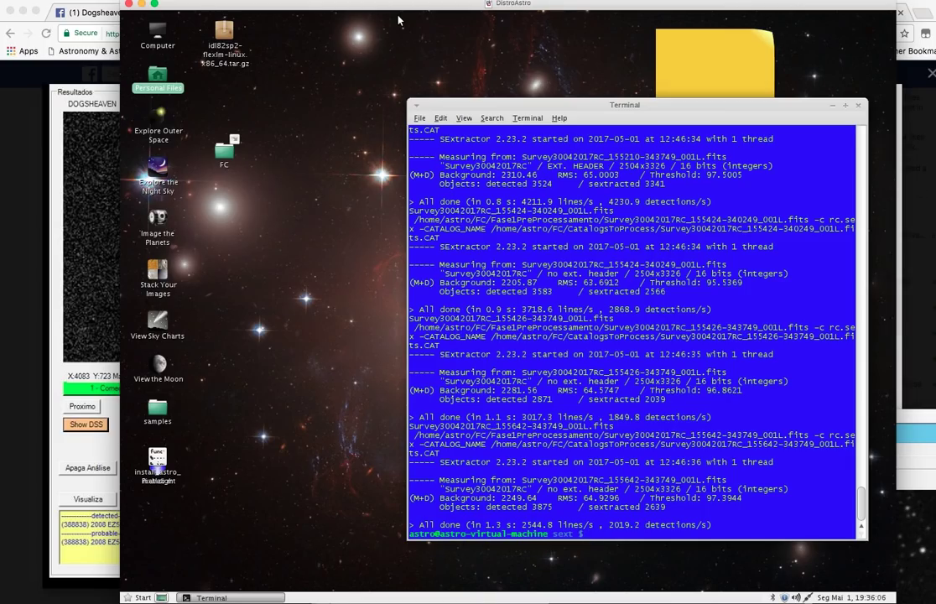
# Step: Run python runscamprc.py in the DistroAstro terminal and interrupt it repeatedly until the shell prompt is free
pyautogui.write('python runscamprc.py')
pyautogui.press('Return')
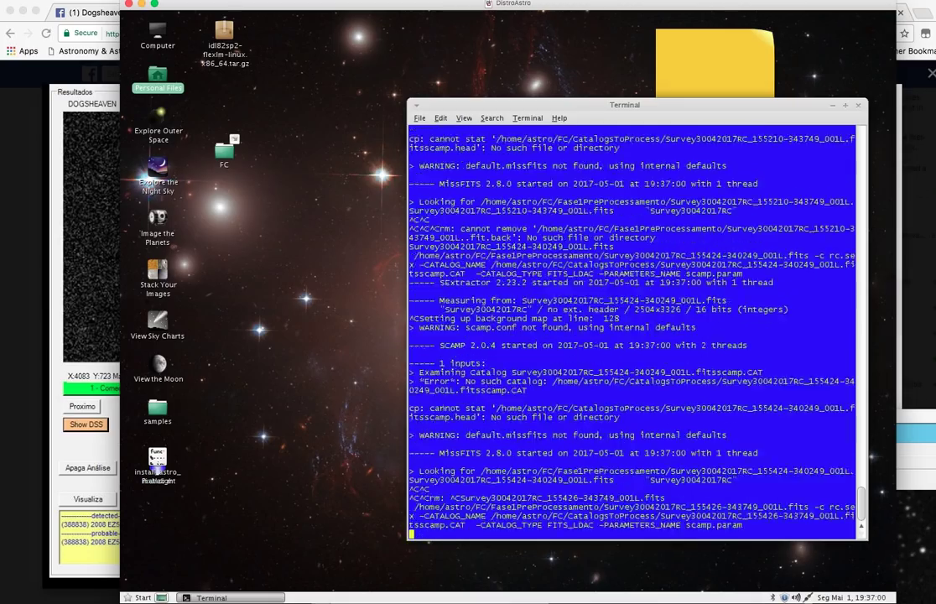
pyautogui.hotkey('ctrl', 'c')
pyautogui.hotkey('ctrl', 'c')
pyautogui.hotkey('ctrl', 'c')
pyautogui.hotkey('ctrl', 'c')
pyautogui.hotkey('ctrl', 'c')
pyautogui.hotkey('ctrl', 'c')
pyautogui.hotkey('ctrl', 'c')
pyautogui.hotkey('ctrl', 'c')
pyautogui.hotkey('ctrl', 'c')
pyautogui.hotkey('ctrl', 'c')
pyautogui.hotkey('ctrl', 'c')
pyautogui.hotkey('ctrl', 'c')
pyautogui.hotkey('ctrl', 'c')
pyautogui.hotkey('ctrl', 'c')
pyautogui.hotkey('ctrl', 'c')
pyautogui.hotkey('ctrl', 'c')
pyautogui.hotkey('ctrl', 'c')
pyautogui.hotkey('ctrl', 'c')
pyautogui.hotkey('ctrl', 'c')
pyautogui.hotkey('ctrl', 'c')
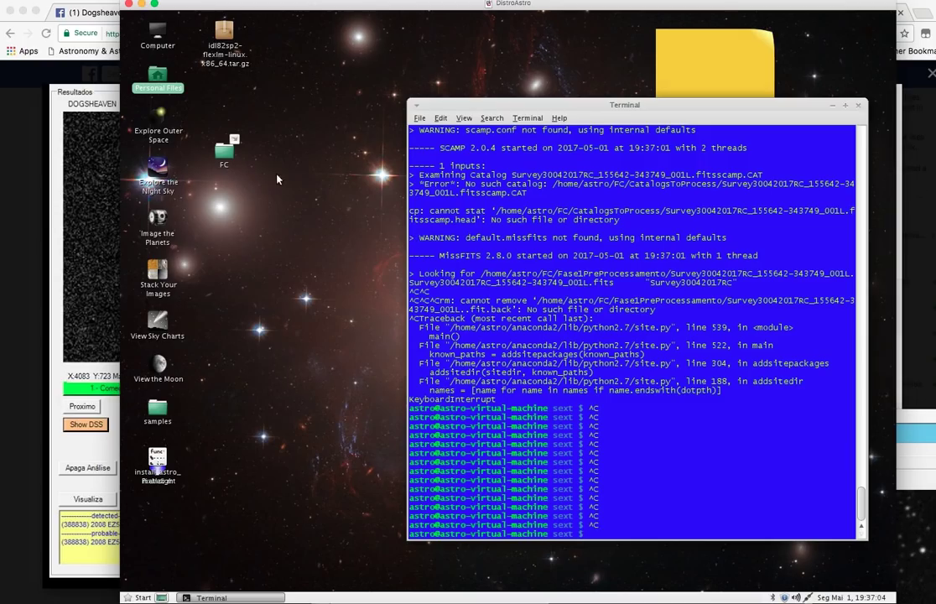
# Step: Minimize DistroAstro, bring the DogsheavenDev window into full view to inspect the Observatório program, and return to the browser
pyautogui.click(141, 5)
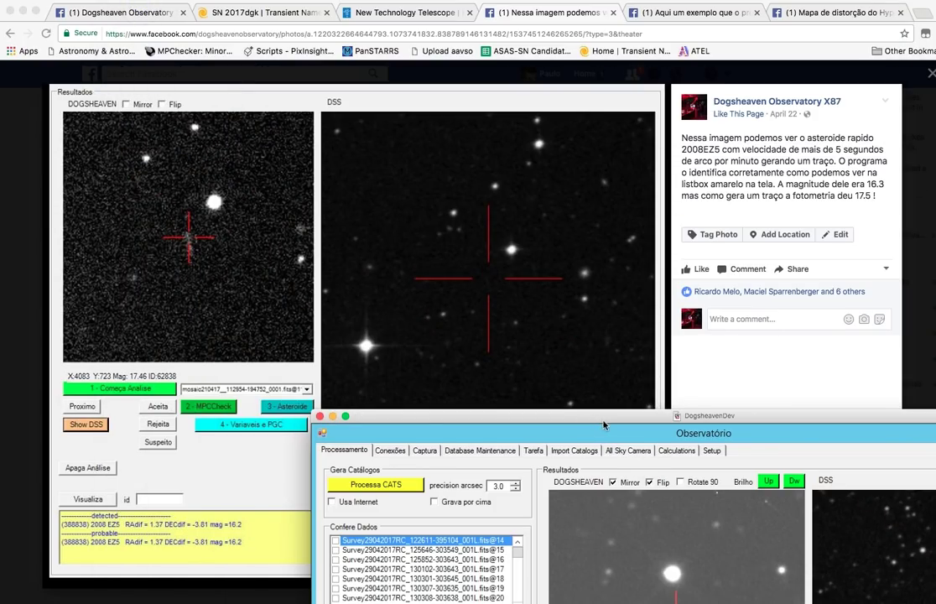
pyautogui.moveTo(603, 425); pyautogui.dragTo(395, 5)
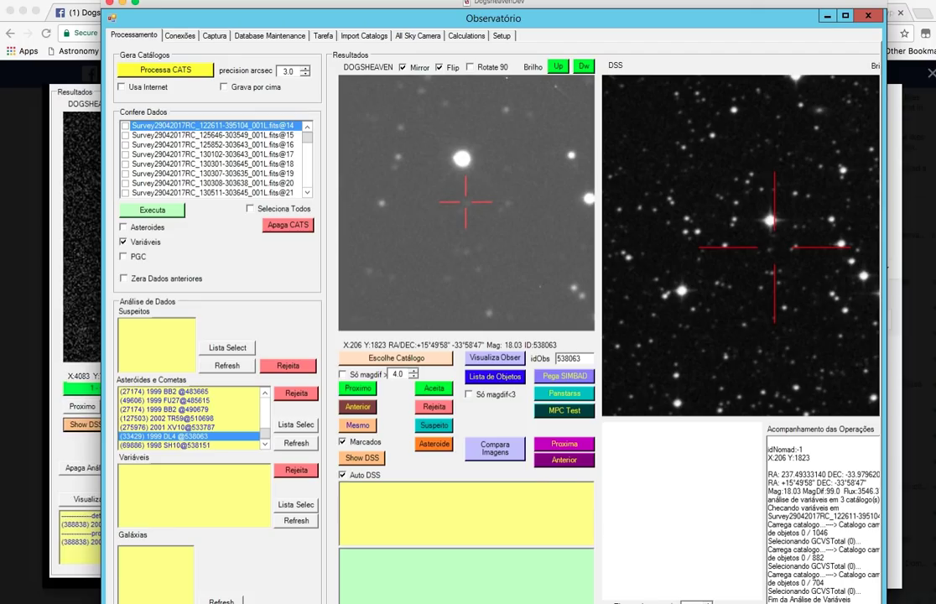
pyautogui.click(445, 597)
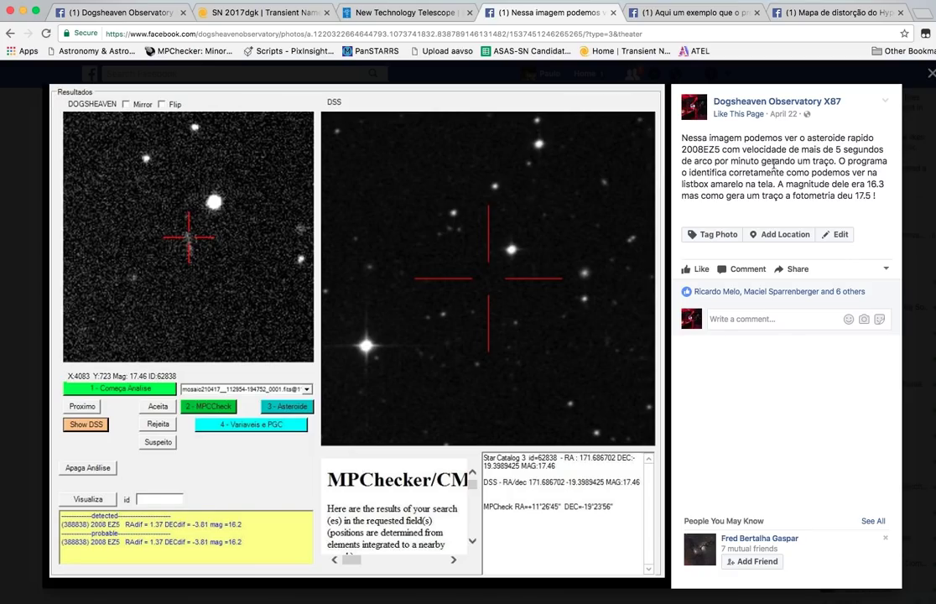
# Step: Close the post about asteroid 2008EZ5 and the post with the MPC and AAVSO report example
pyautogui.click(613, 12)
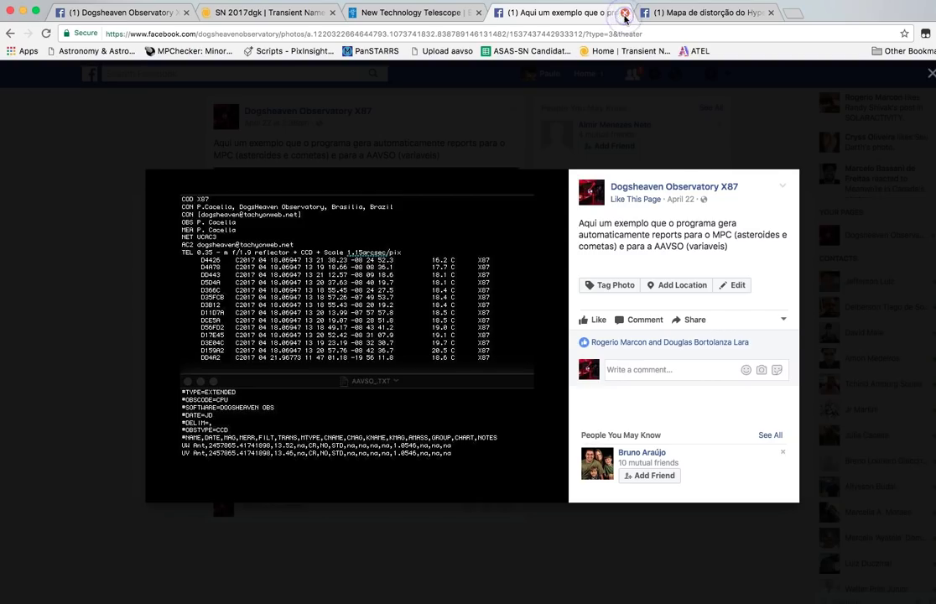
pyautogui.click(624, 12)
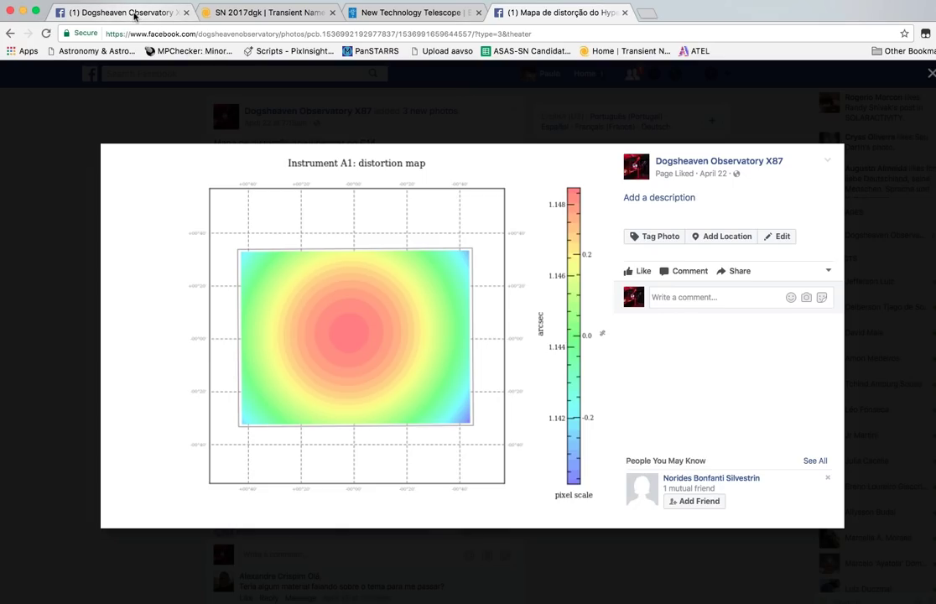
# Step: Browse the Dogsheaven Observatory X87 Facebook page back up to the April 25 post about a possible magnitude 16.9 supernova
pyautogui.click(134, 15)
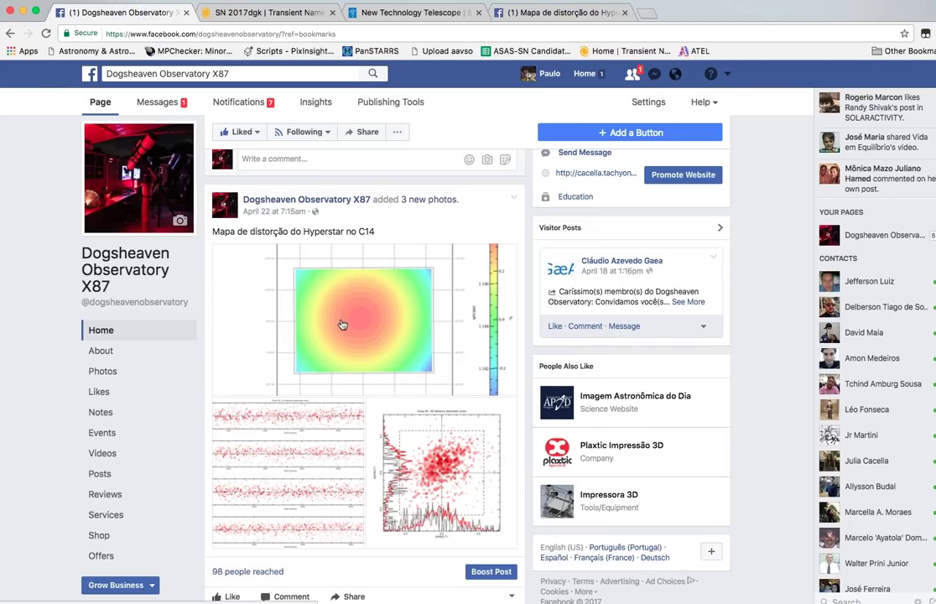
pyautogui.scroll(1, 342, 324)
pyautogui.scroll(1, 342, 324)
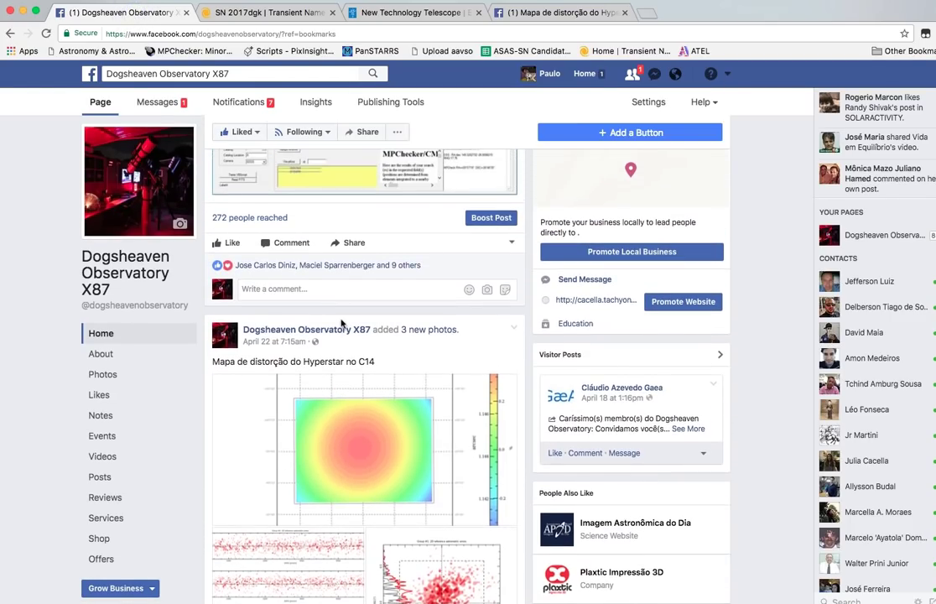
pyautogui.scroll(5, 342, 324)
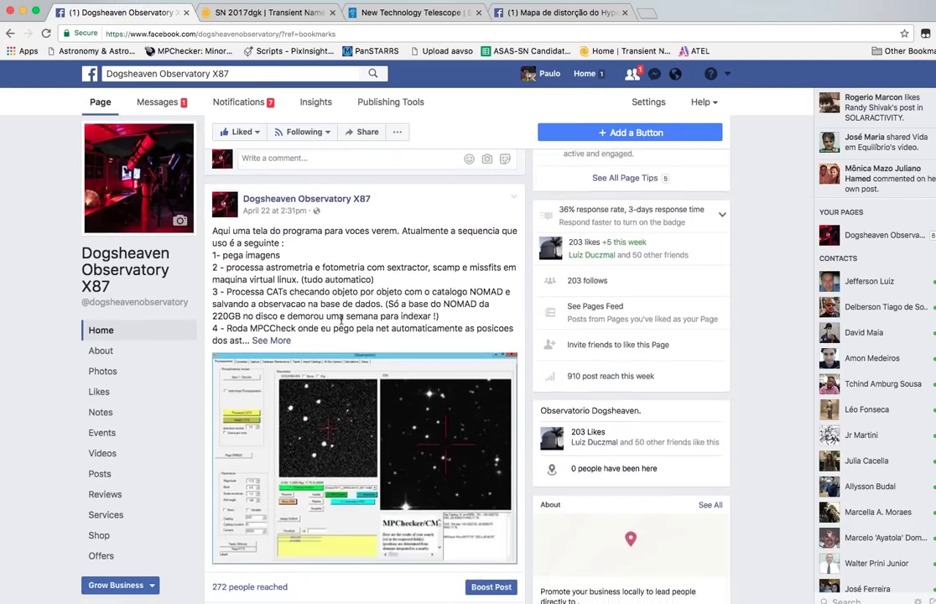
pyautogui.scroll(2, 341, 319)
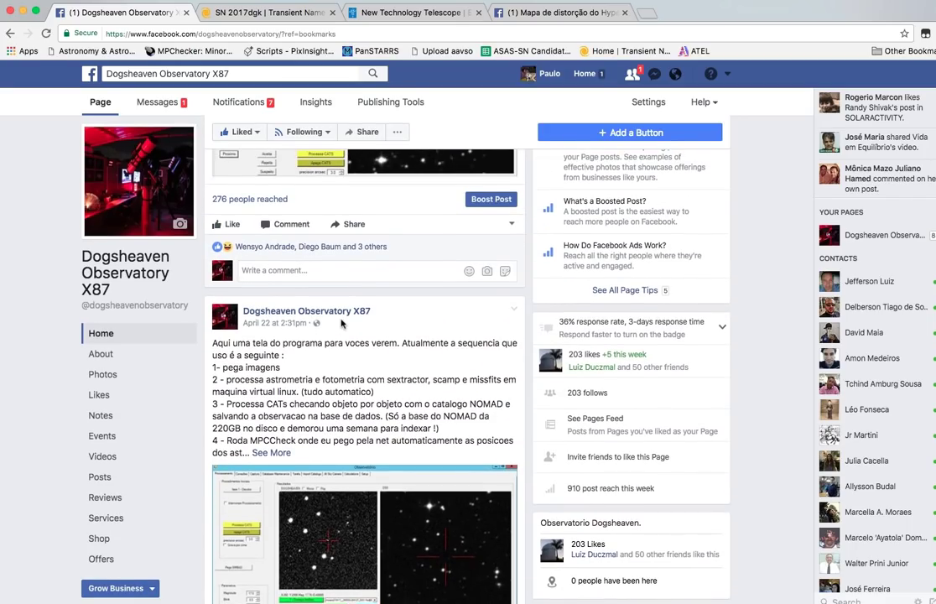
pyautogui.moveTo(342, 322)
pyautogui.scroll(2, 342, 323)
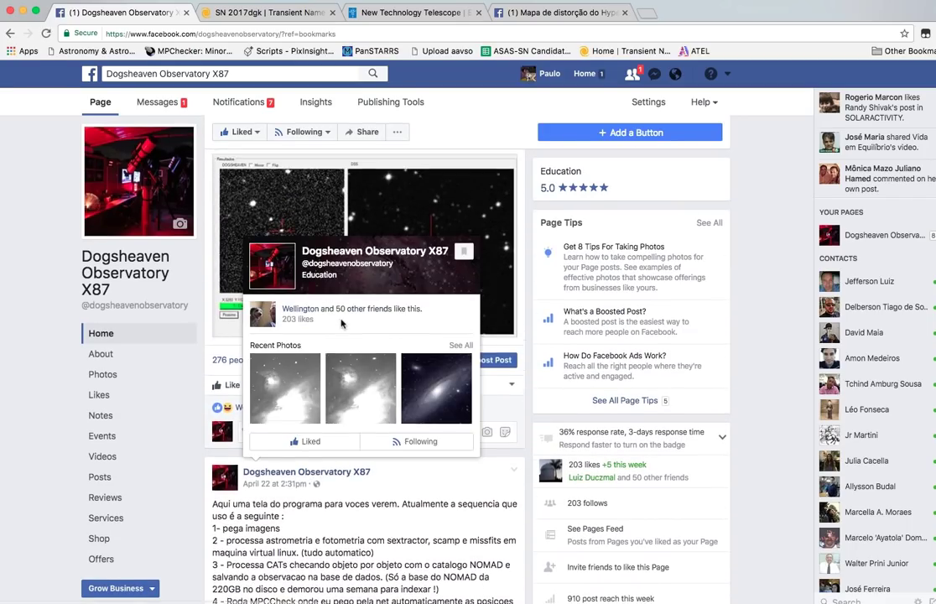
pyautogui.scroll(10, 341, 324)
pyautogui.scroll(10, 430, 263)
pyautogui.scroll(10, 431, 263)
pyautogui.scroll(10, 430, 330)
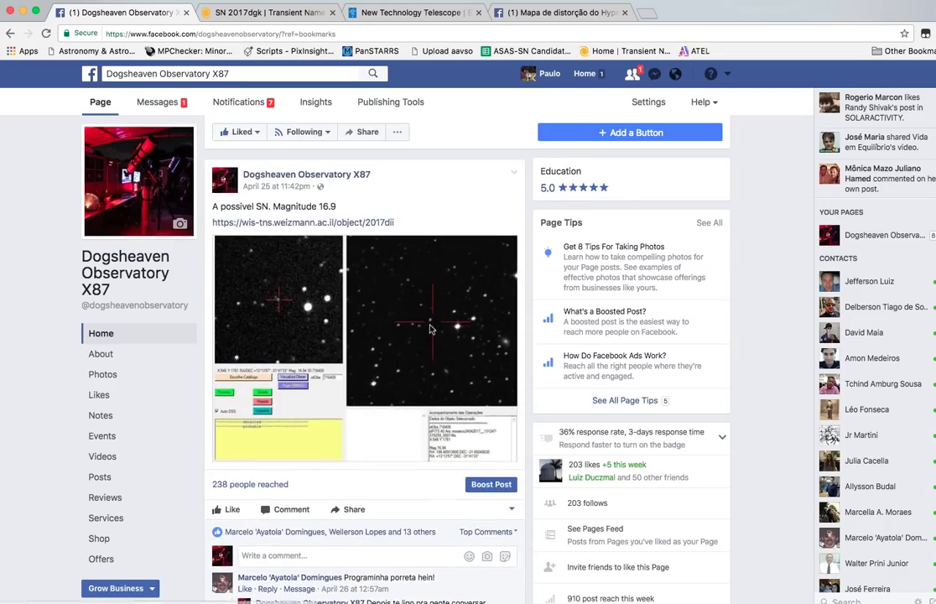
# Step: Look over the comments on the possible supernova post and switch to the Observatório program in the DogsheavenDev virtual machine
pyautogui.scroll(-3, 430, 331)
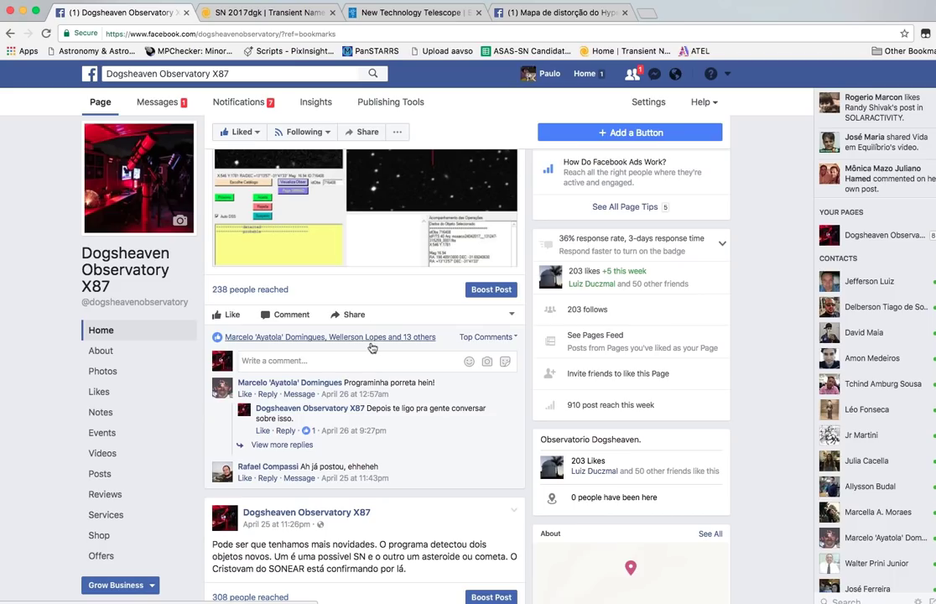
pyautogui.rightClick(448, 602)
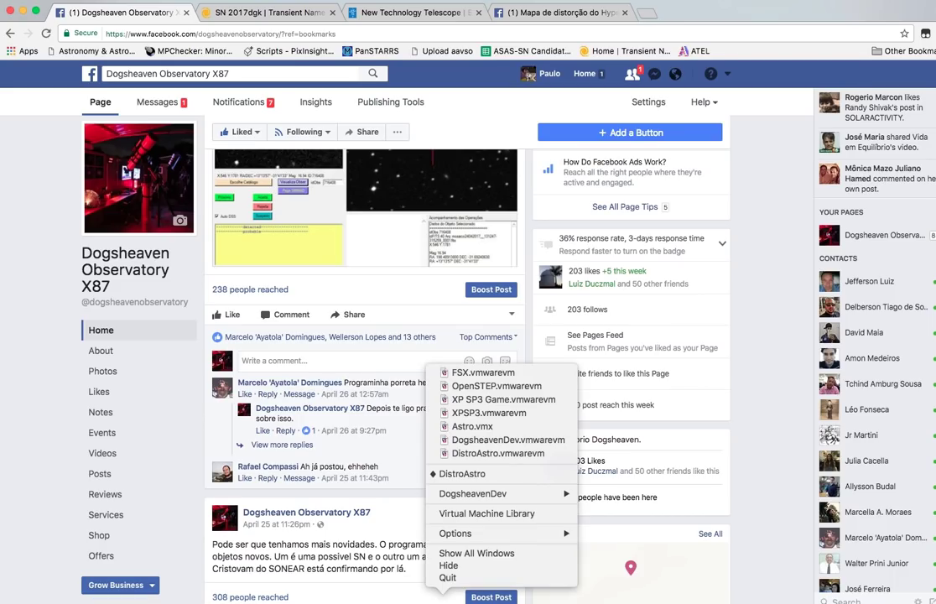
pyautogui.press('Escape')
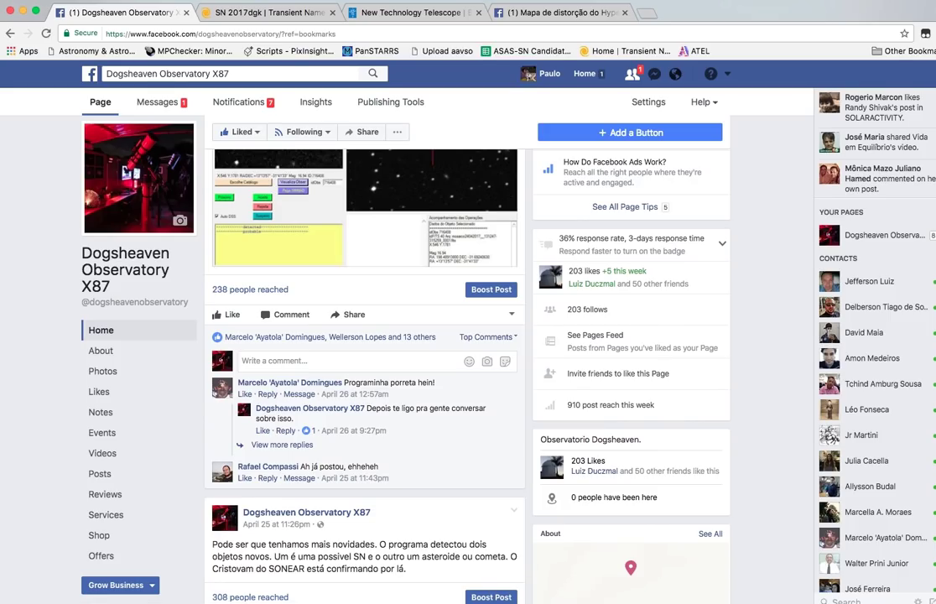
pyautogui.press('super+Tab')
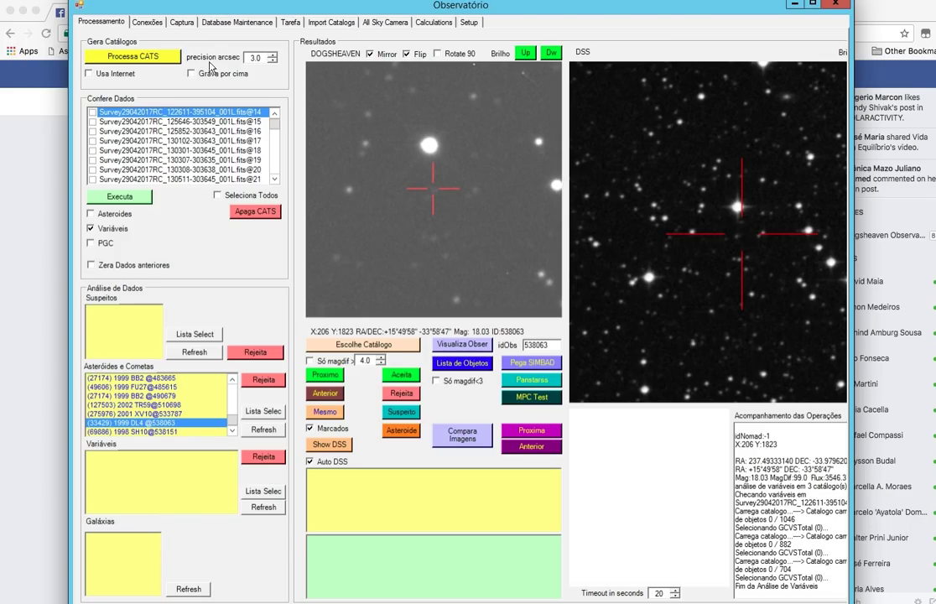
# Step: Select all survey catalogs in Confere Dados and execute the variable-star analysis on them
pyautogui.moveTo(274, 123)
pyautogui.mouseDown()
pyautogui.moveTo(275, 174)
pyautogui.moveTo(275, 117)
pyautogui.mouseUp()
pyautogui.moveTo(276, 119)
pyautogui.mouseDown()
pyautogui.moveTo(280, 171)
pyautogui.moveTo(280, 106)
pyautogui.mouseUp()
pyautogui.click(215, 195)
pyautogui.moveTo(276, 122)
pyautogui.mouseDown()
pyautogui.moveTo(276, 161)
pyautogui.moveTo(281, 105)
pyautogui.mouseUp()
pyautogui.click(120, 198)
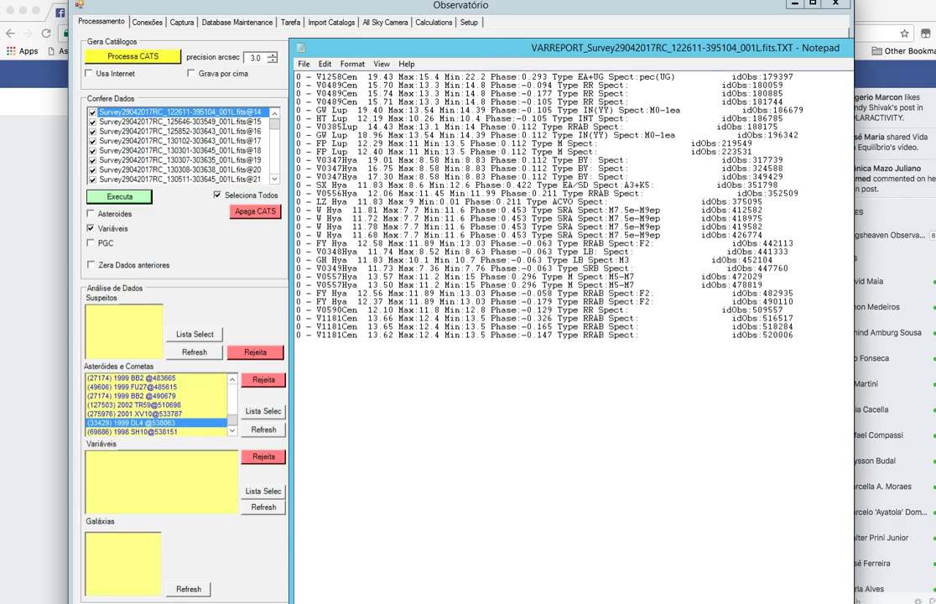
# Step: Shift the VARREPORT window for a full reading, highlight the first GW Lup entry with its magnitude, and close the report
pyautogui.click(476, 57)
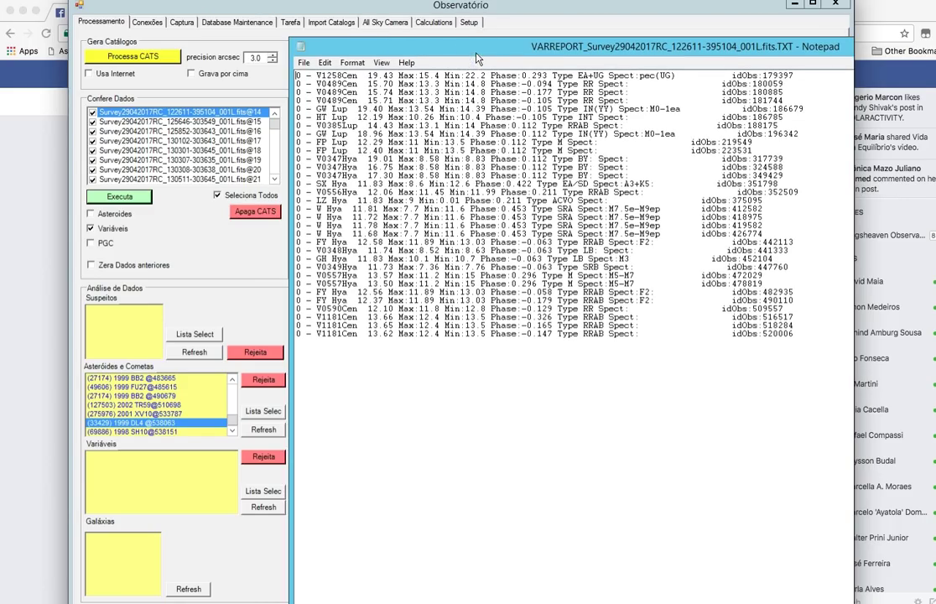
pyautogui.moveTo(476, 57); pyautogui.dragTo(293, 28)
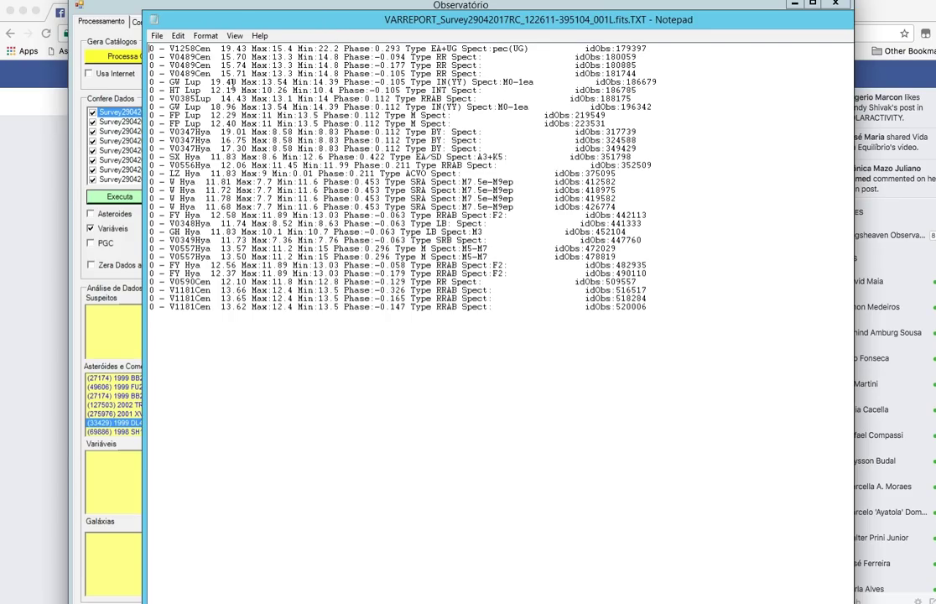
pyautogui.moveTo(182, 82)
pyautogui.mouseDown()
pyautogui.moveTo(235, 82)
pyautogui.moveTo(170, 82)
pyautogui.mouseUp()
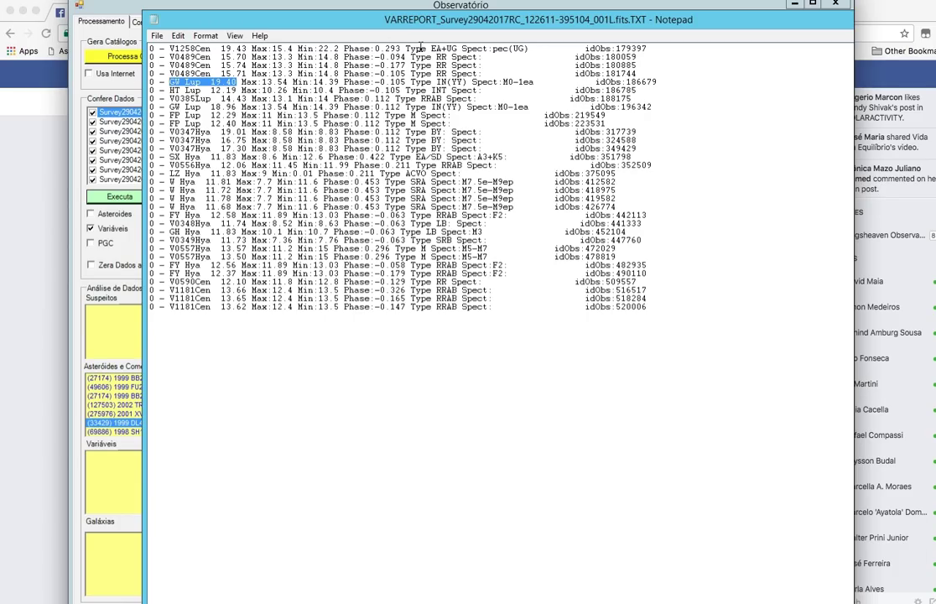
pyautogui.click(152, 18)
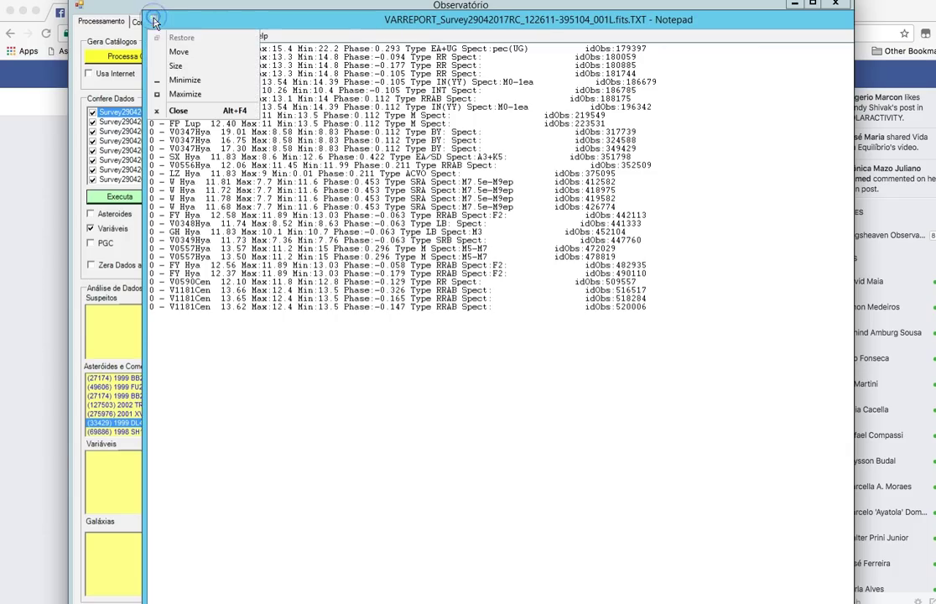
pyautogui.click(152, 19)
pyautogui.click(300, 48)
pyautogui.click(300, 48)
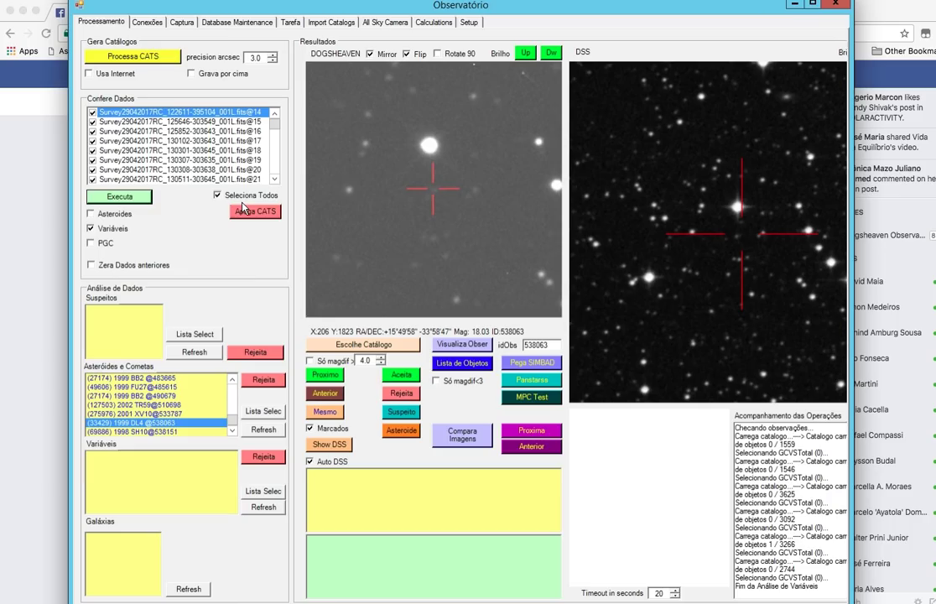
pyautogui.click(229, 195)
pyautogui.moveTo(274, 120); pyautogui.dragTo(275, 165)
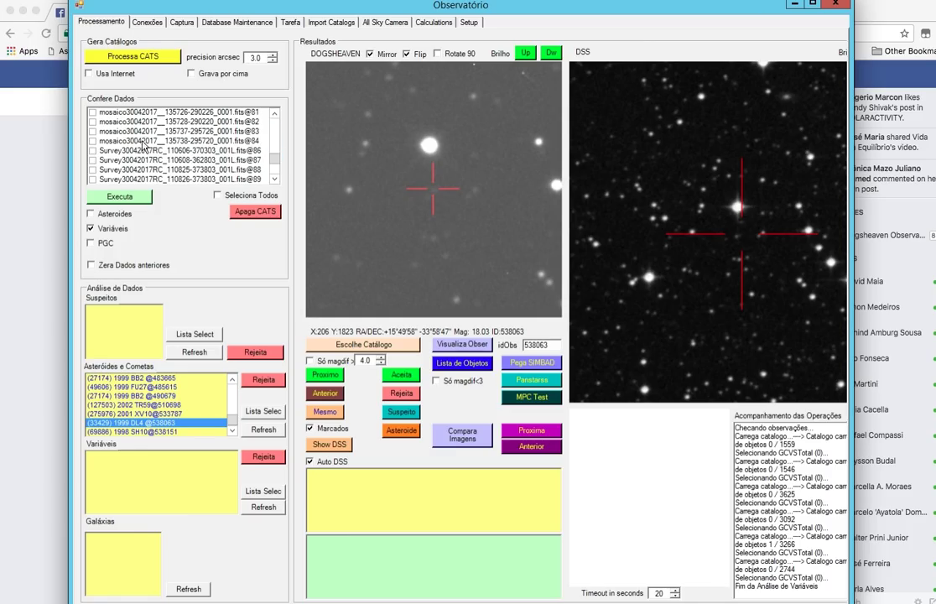
pyautogui.click(93, 150)
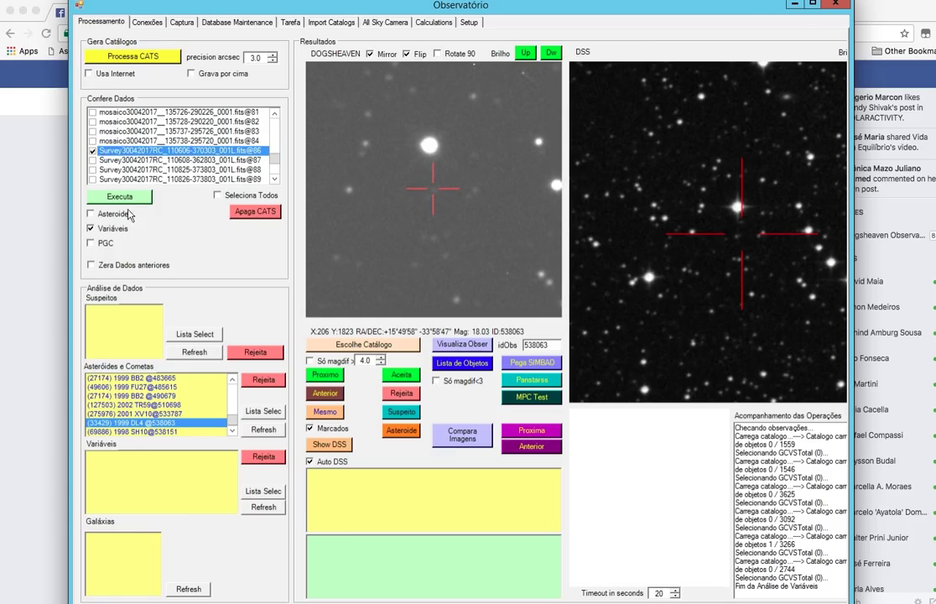
pyautogui.click(90, 213)
pyautogui.click(115, 198)
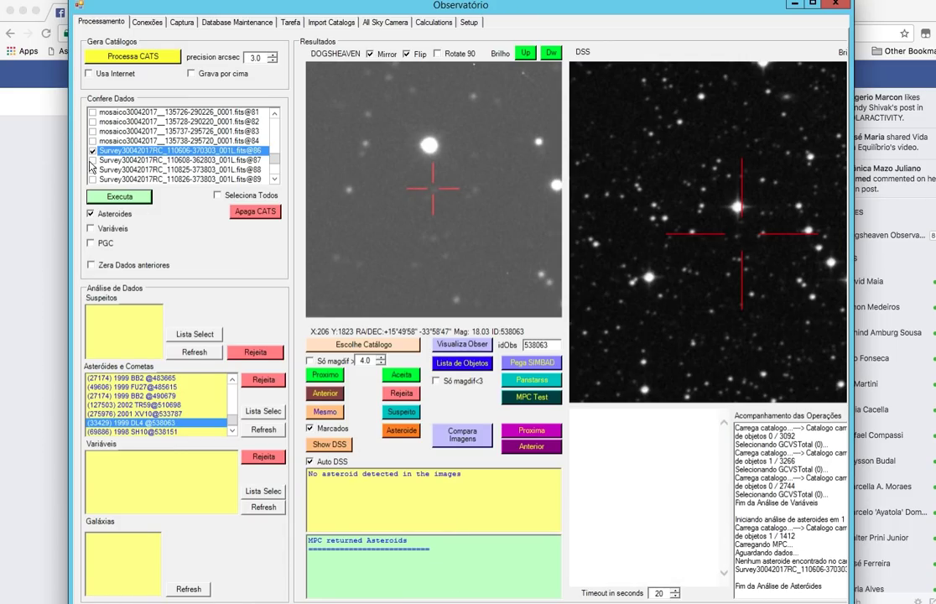
# Step: Deselect the analyzed catalog, refresh the Suspeitos list, and display suspect observation 541681 beside its DSS image
pyautogui.click(93, 152)
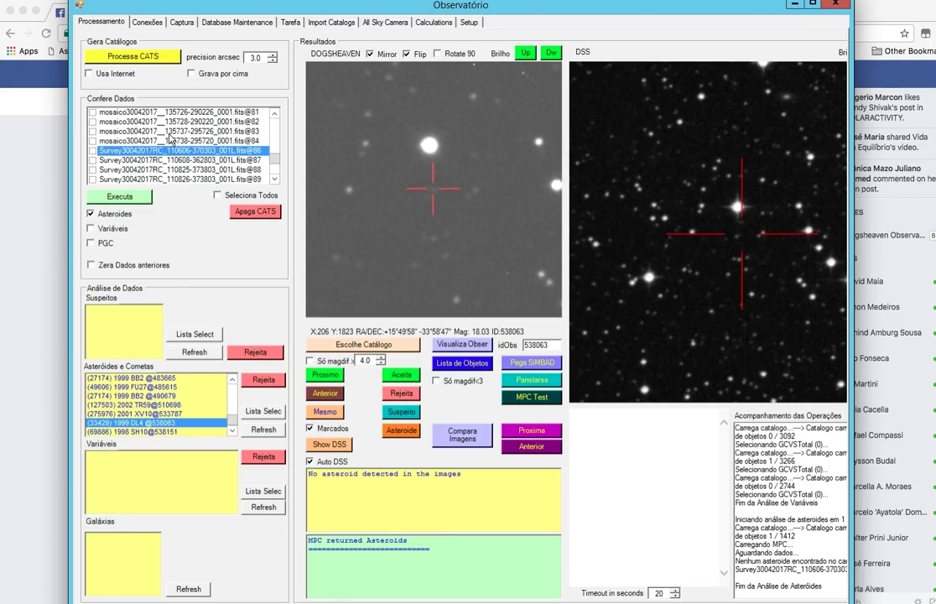
pyautogui.click(194, 352)
pyautogui.moveTo(158, 321); pyautogui.dragTo(158, 344)
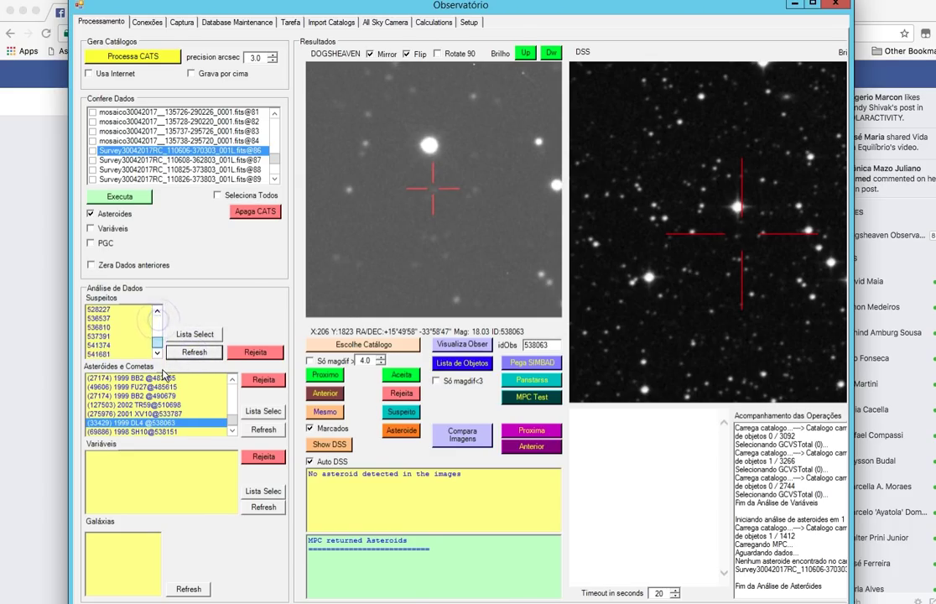
pyautogui.click(110, 354)
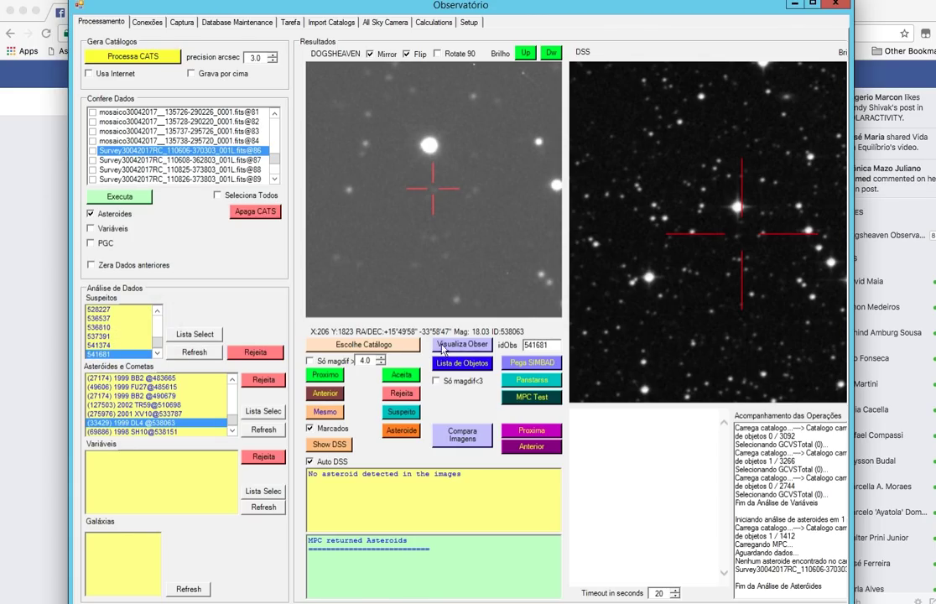
pyautogui.click(443, 346)
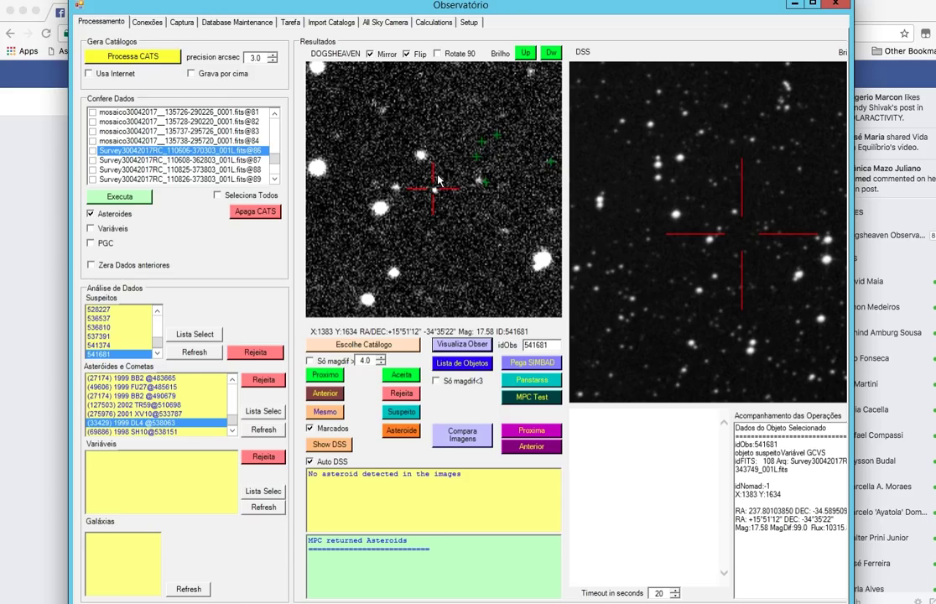
pyautogui.click(93, 151)
pyautogui.click(340, 344)
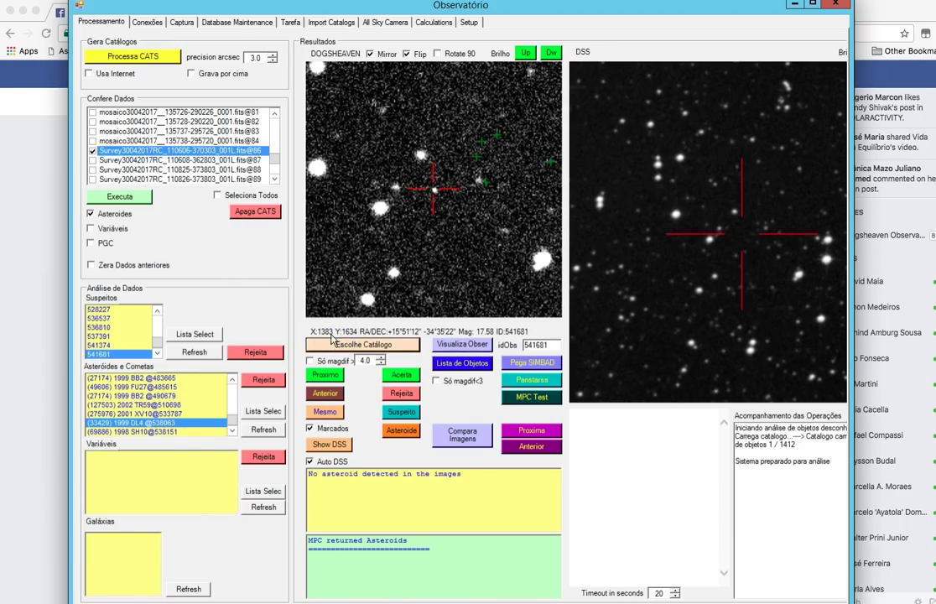
pyautogui.click(333, 376)
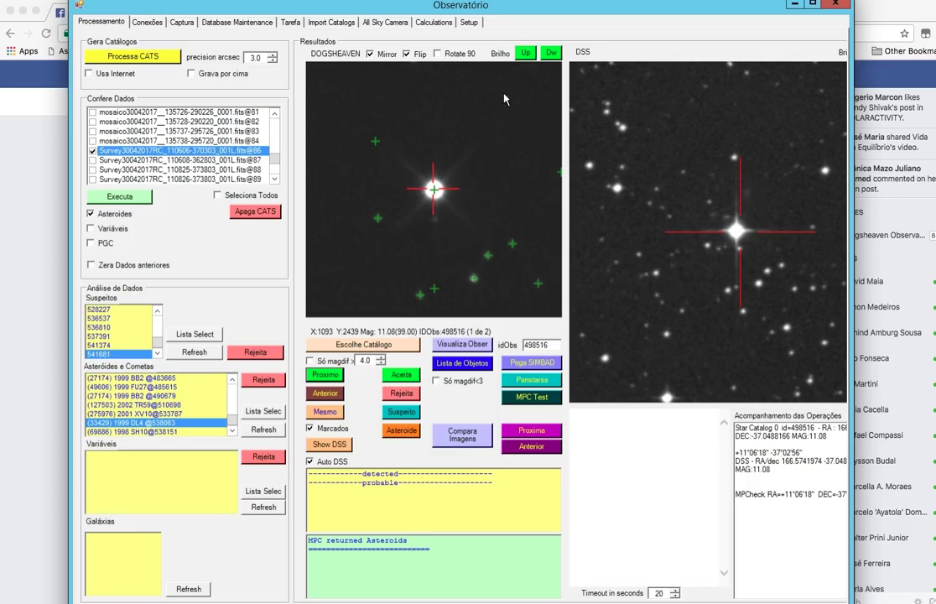
# Step: Vary the brightness of the Dogsheaven image of object 498516 up and down for comparison with the DSS image
pyautogui.click(526, 54)
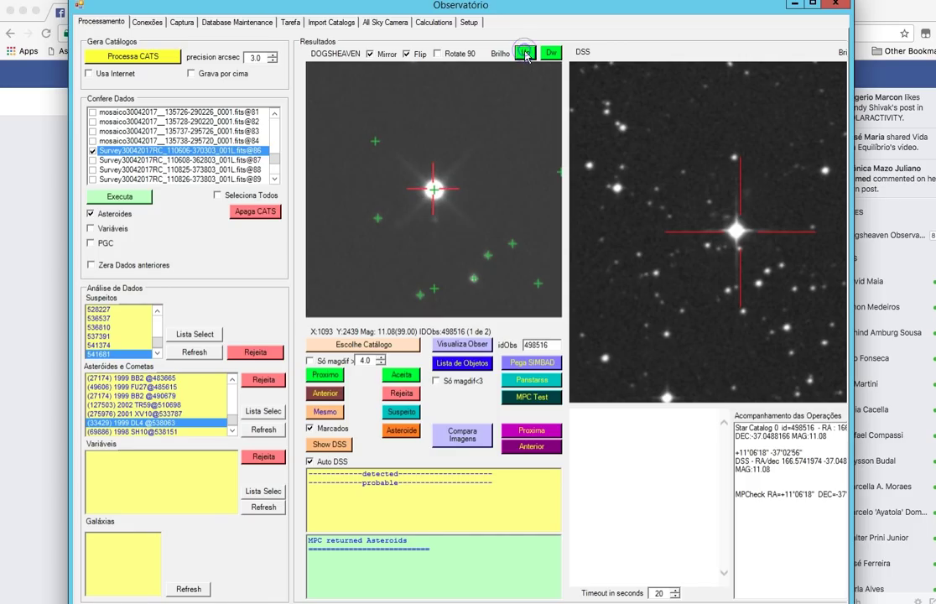
pyautogui.click(525, 54)
pyautogui.click(525, 54)
pyautogui.click(526, 53)
pyautogui.click(553, 54)
pyautogui.click(553, 54)
pyautogui.click(554, 55)
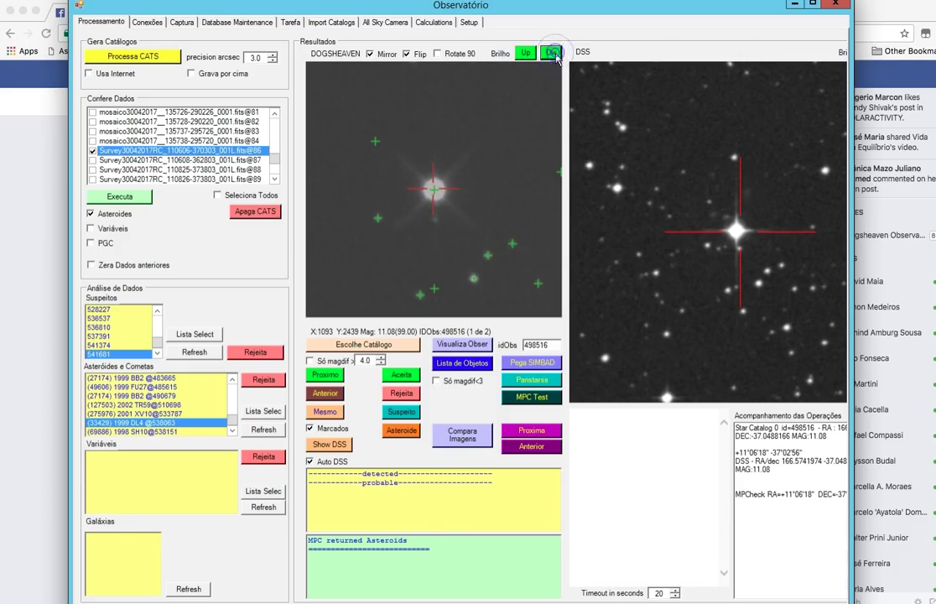
pyautogui.click(526, 54)
pyautogui.click(526, 53)
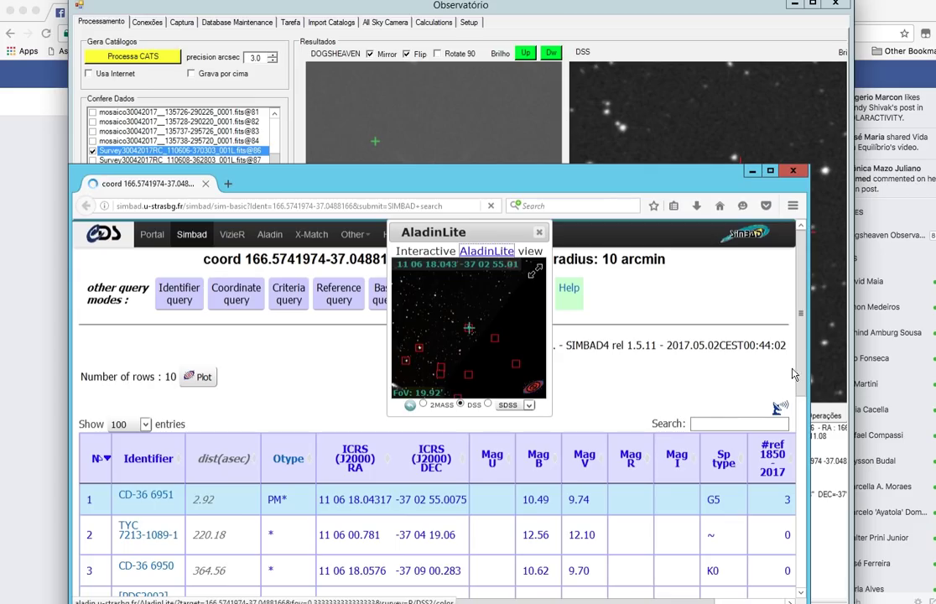
# Step: Examine the object's SIMBAD results, expand the AladinLite sky view, move the browser aside, and return to Observatório
pyautogui.moveTo(801, 369)
pyautogui.mouseDown()
pyautogui.moveTo(801, 507)
pyautogui.moveTo(795, 384)
pyautogui.mouseUp()
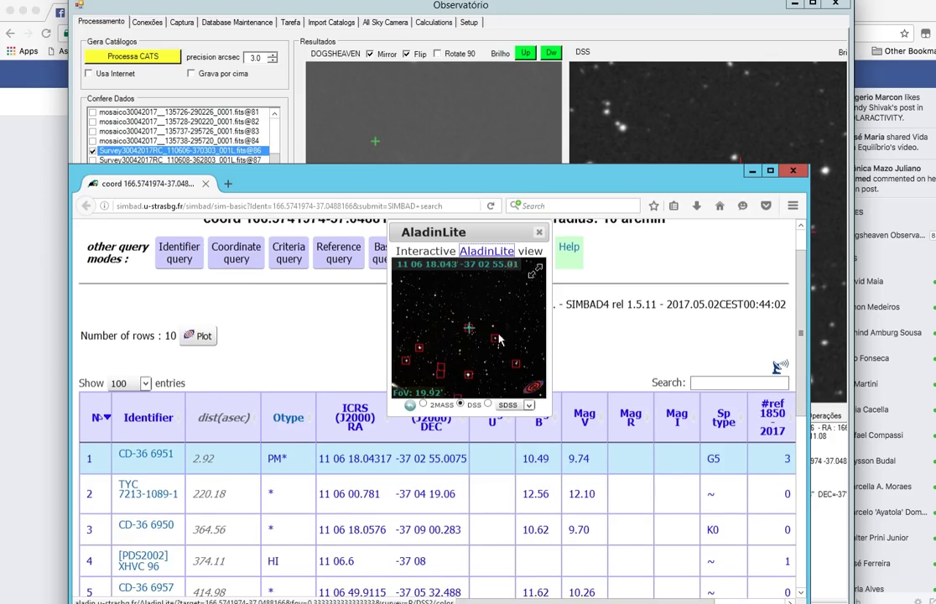
pyautogui.click(535, 270)
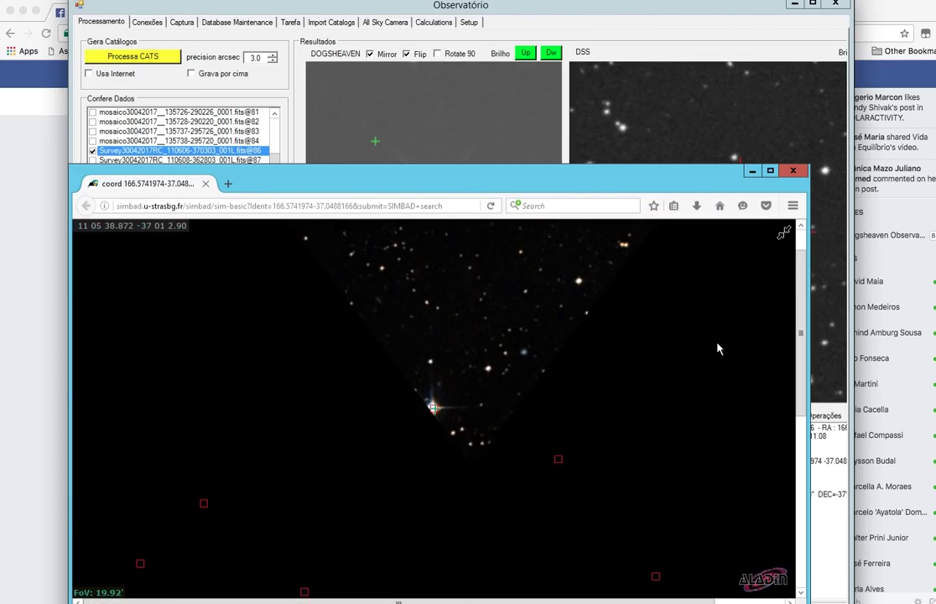
pyautogui.moveTo(634, 194); pyautogui.dragTo(422, 139)
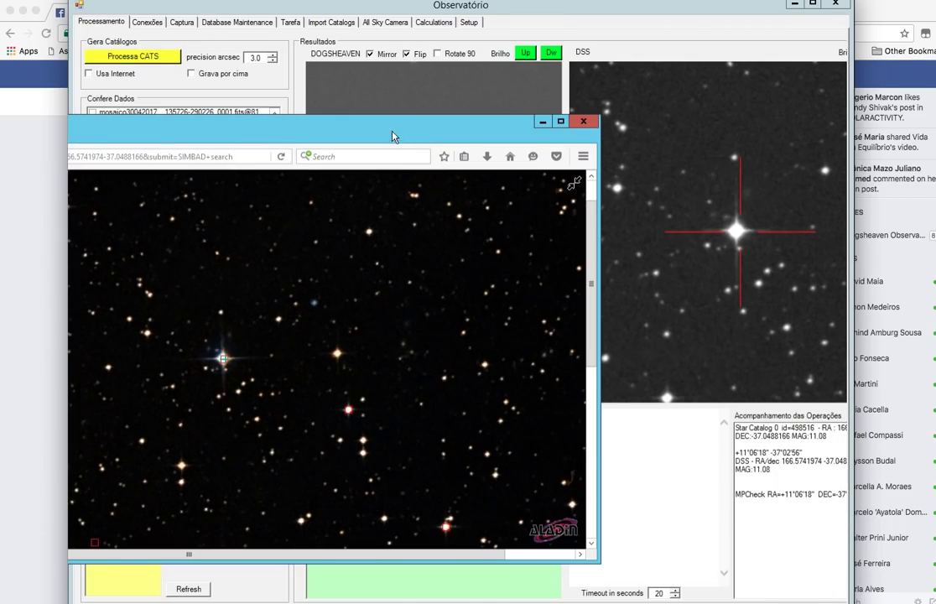
pyautogui.click(514, 112)
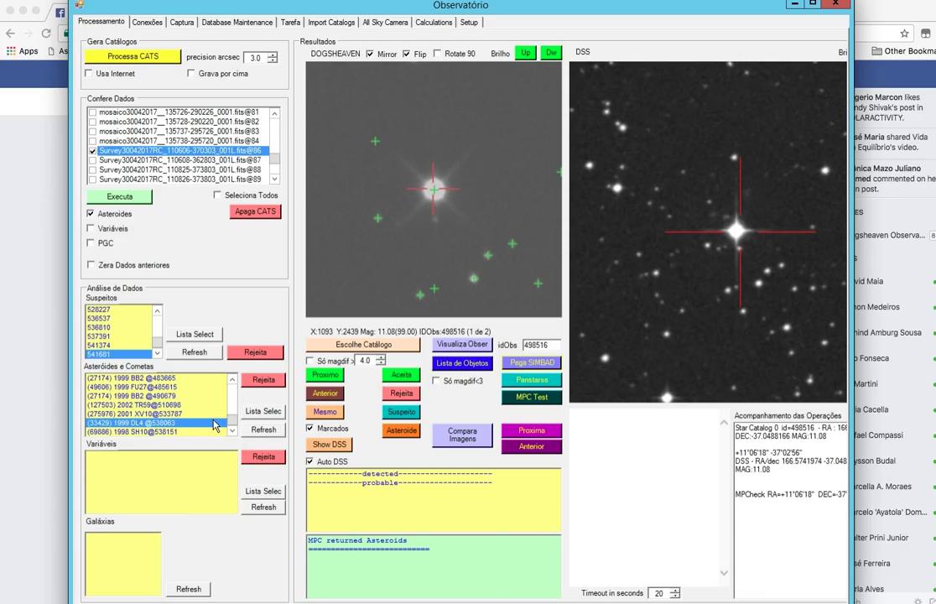
# Step: Display the observations of asteroids (33429) 1999 DL4 and (69886) 1998 SH10, and run the MPC Test on the latter
pyautogui.click(454, 347)
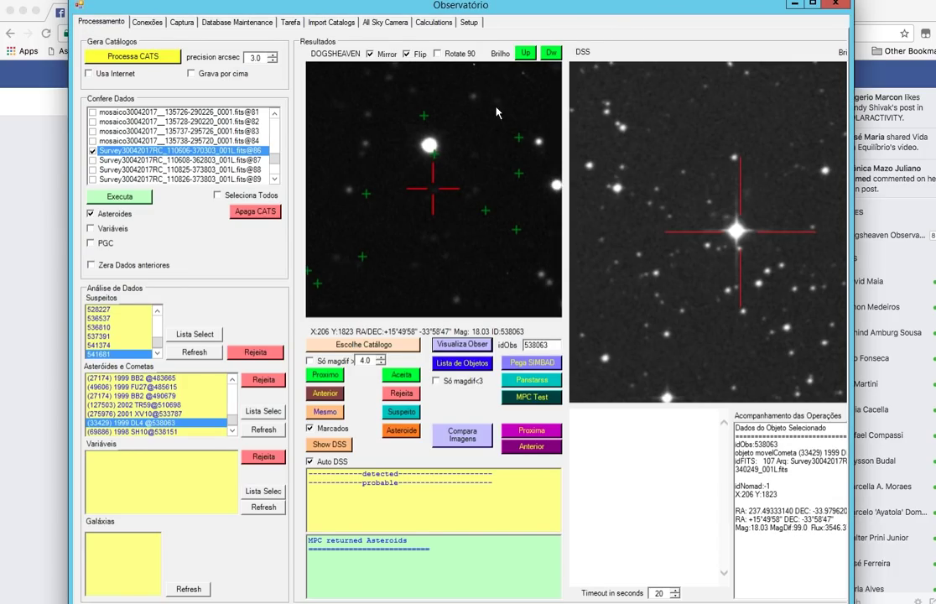
pyautogui.click(174, 433)
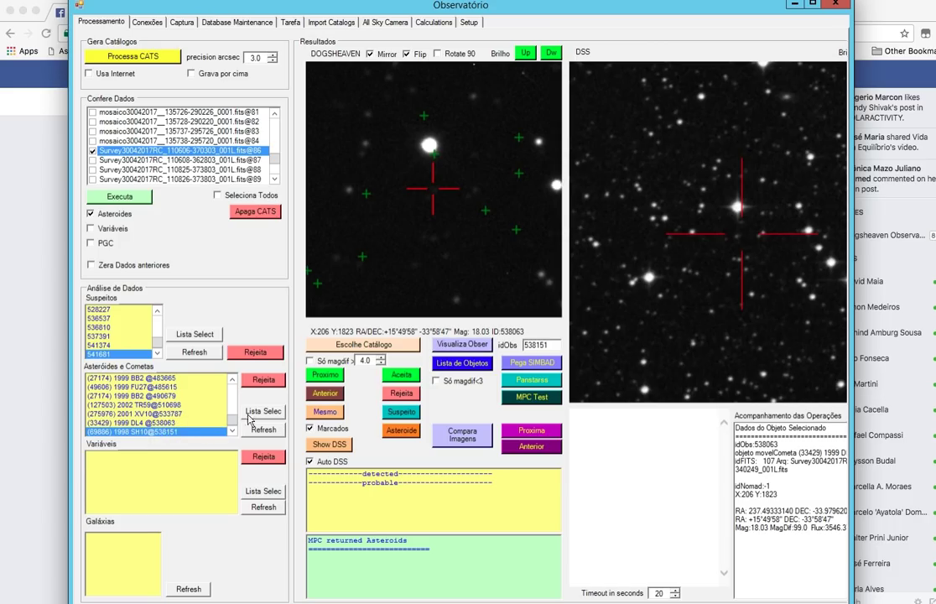
pyautogui.click(456, 346)
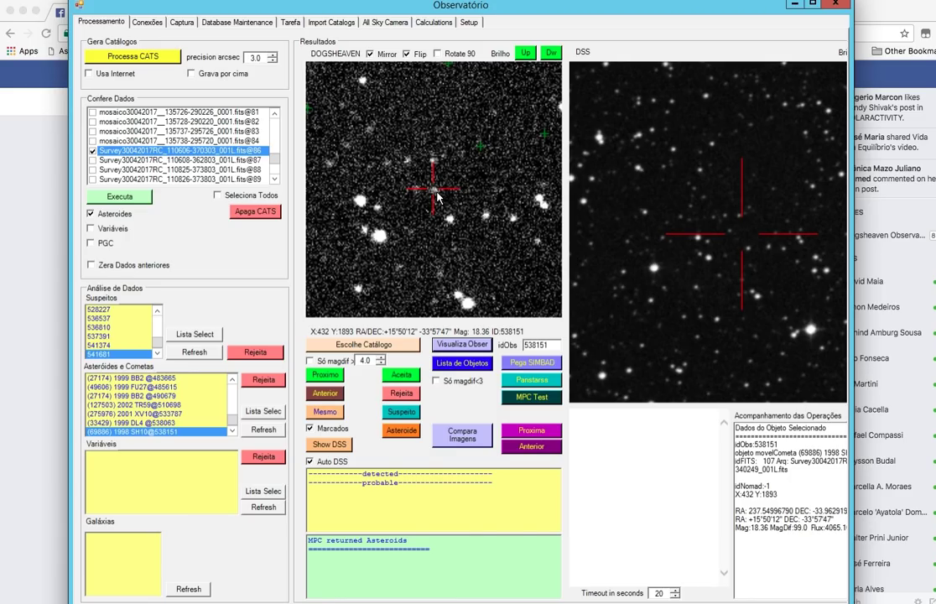
pyautogui.click(541, 399)
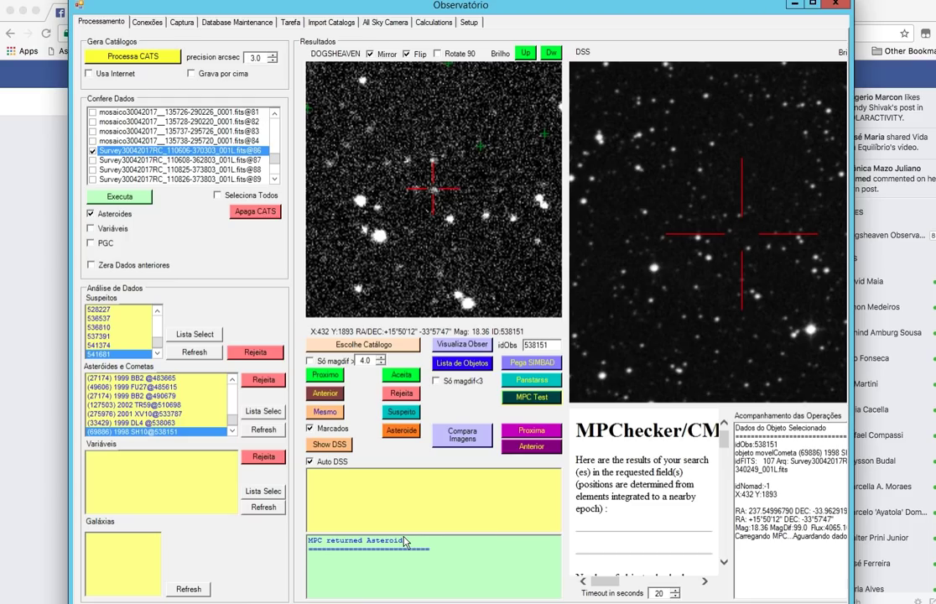
pyautogui.moveTo(726, 444); pyautogui.dragTo(721, 420)
# Step: Switch to the web browser and review the SN 2017dgk page on the Transient Name Server, including its discovery details and spectrum
pyautogui.press('super+Tab')
pyautogui.click(284, 14)
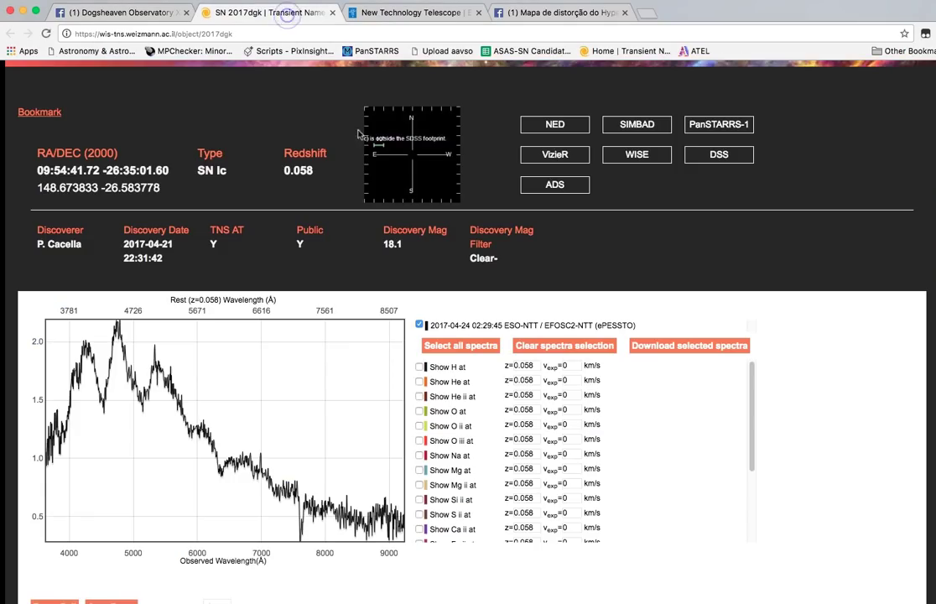
pyautogui.scroll(5, 336, 167)
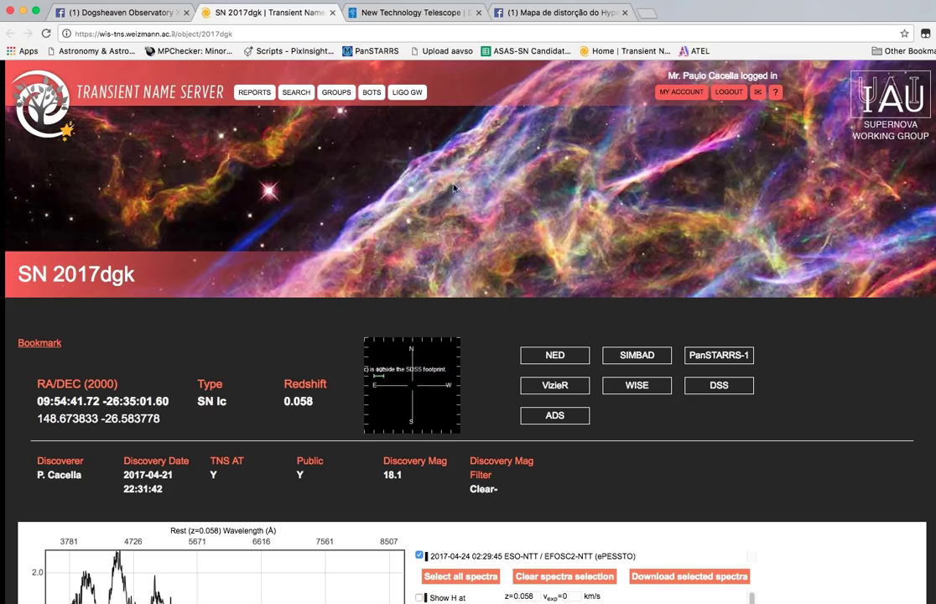
pyautogui.scroll(-5, 453, 190)
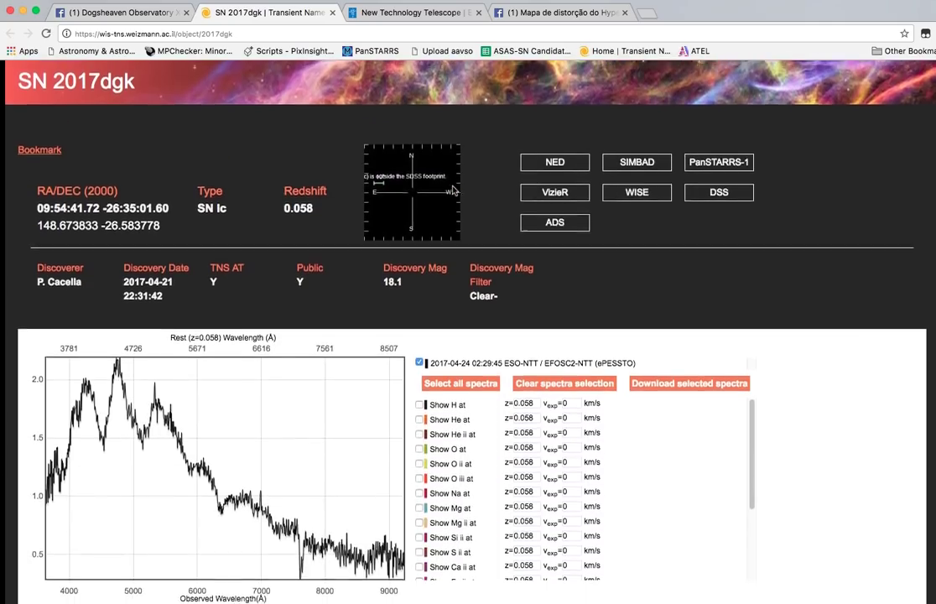
pyautogui.scroll(5, 453, 188)
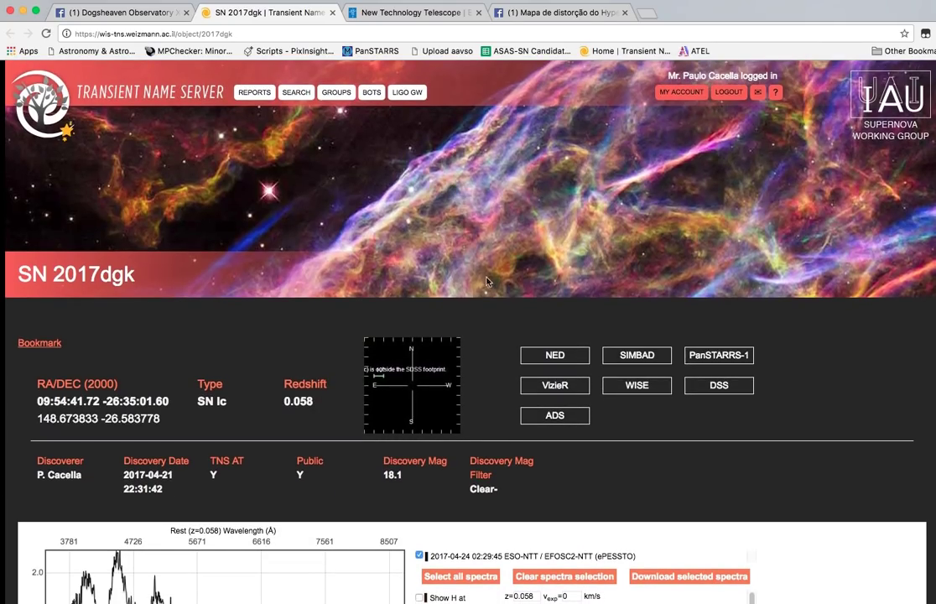